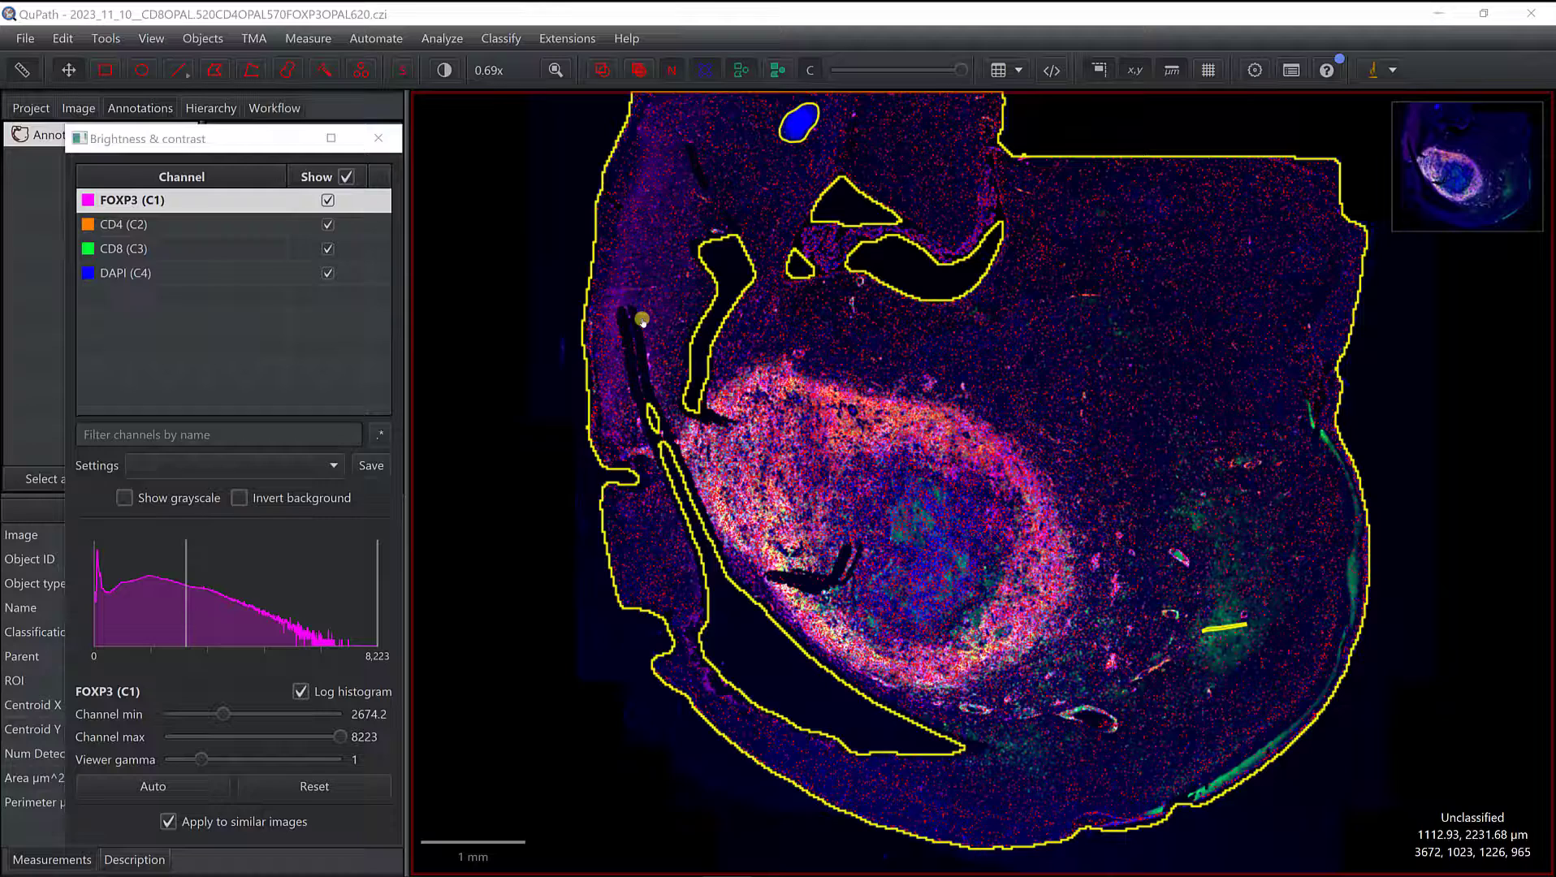
Hide the DAPI (C4) channel and zoom into the tissue to about 19.6x.
{"action": "left_click", "coordinate": [326, 274]}
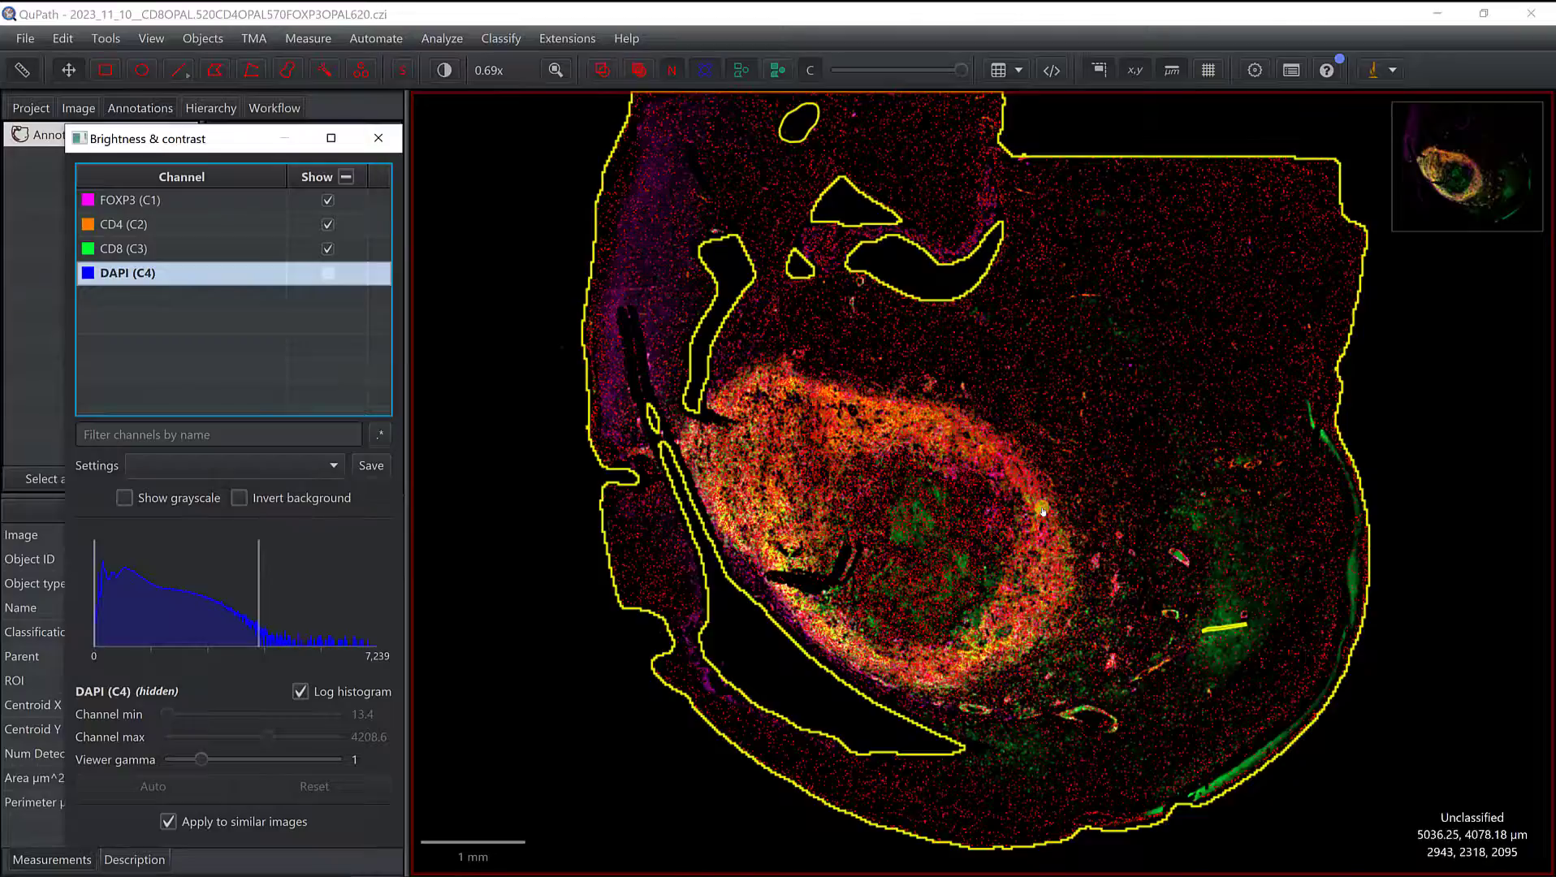
{"action": "scroll", "coordinate": [1060, 554], "scroll_direction": "up", "scroll_amount": 4}
{"action": "scroll", "coordinate": [1060, 555], "scroll_direction": "up", "scroll_amount": 6}
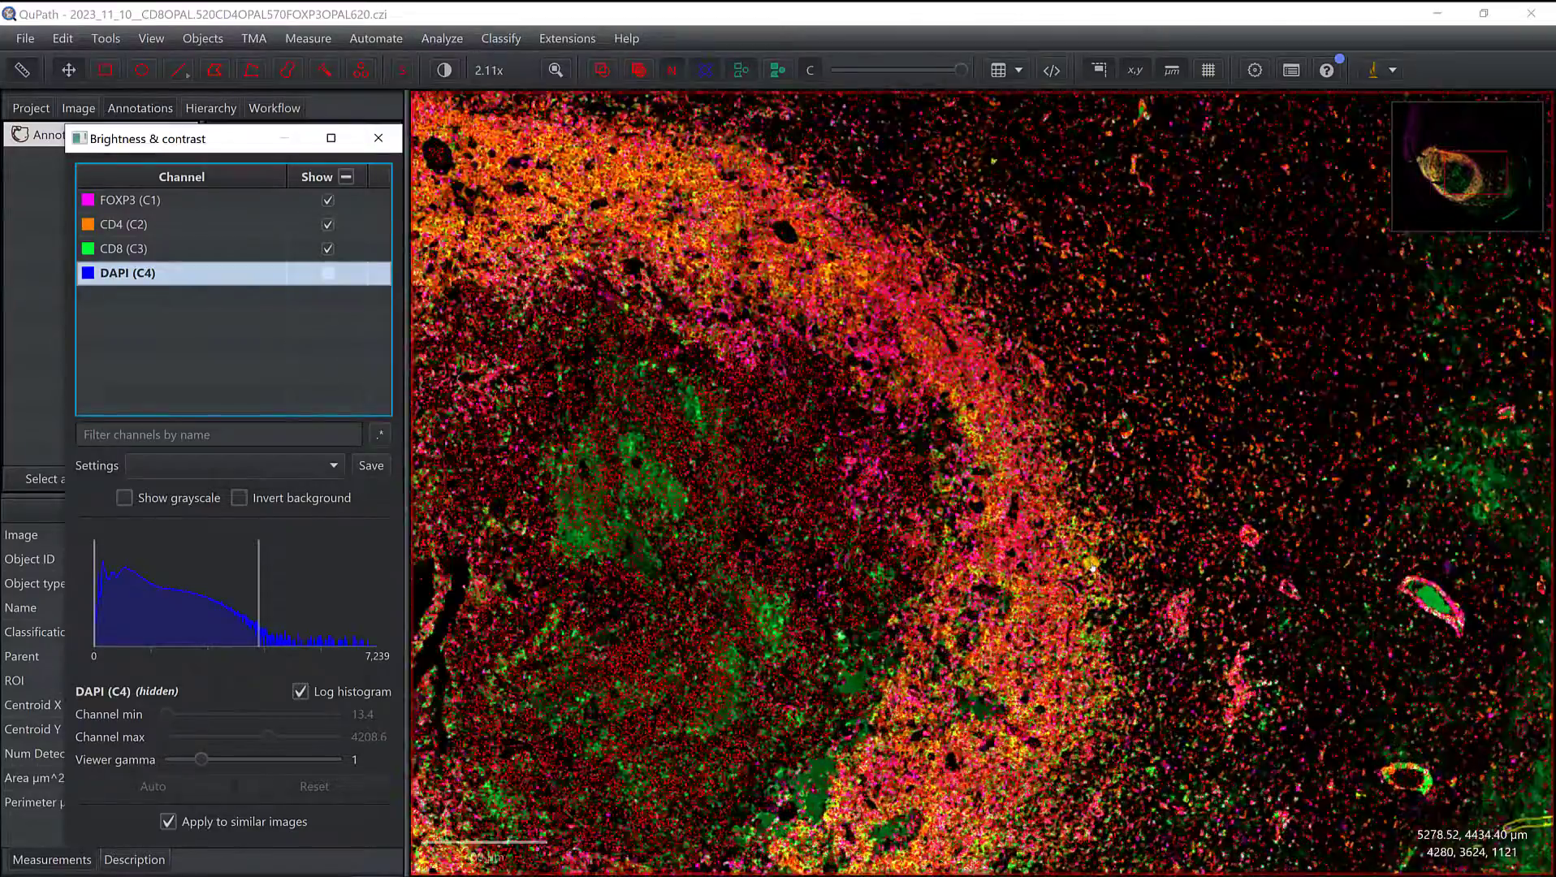
{"action": "scroll", "coordinate": [1334, 631], "scroll_direction": "up", "scroll_amount": 3}
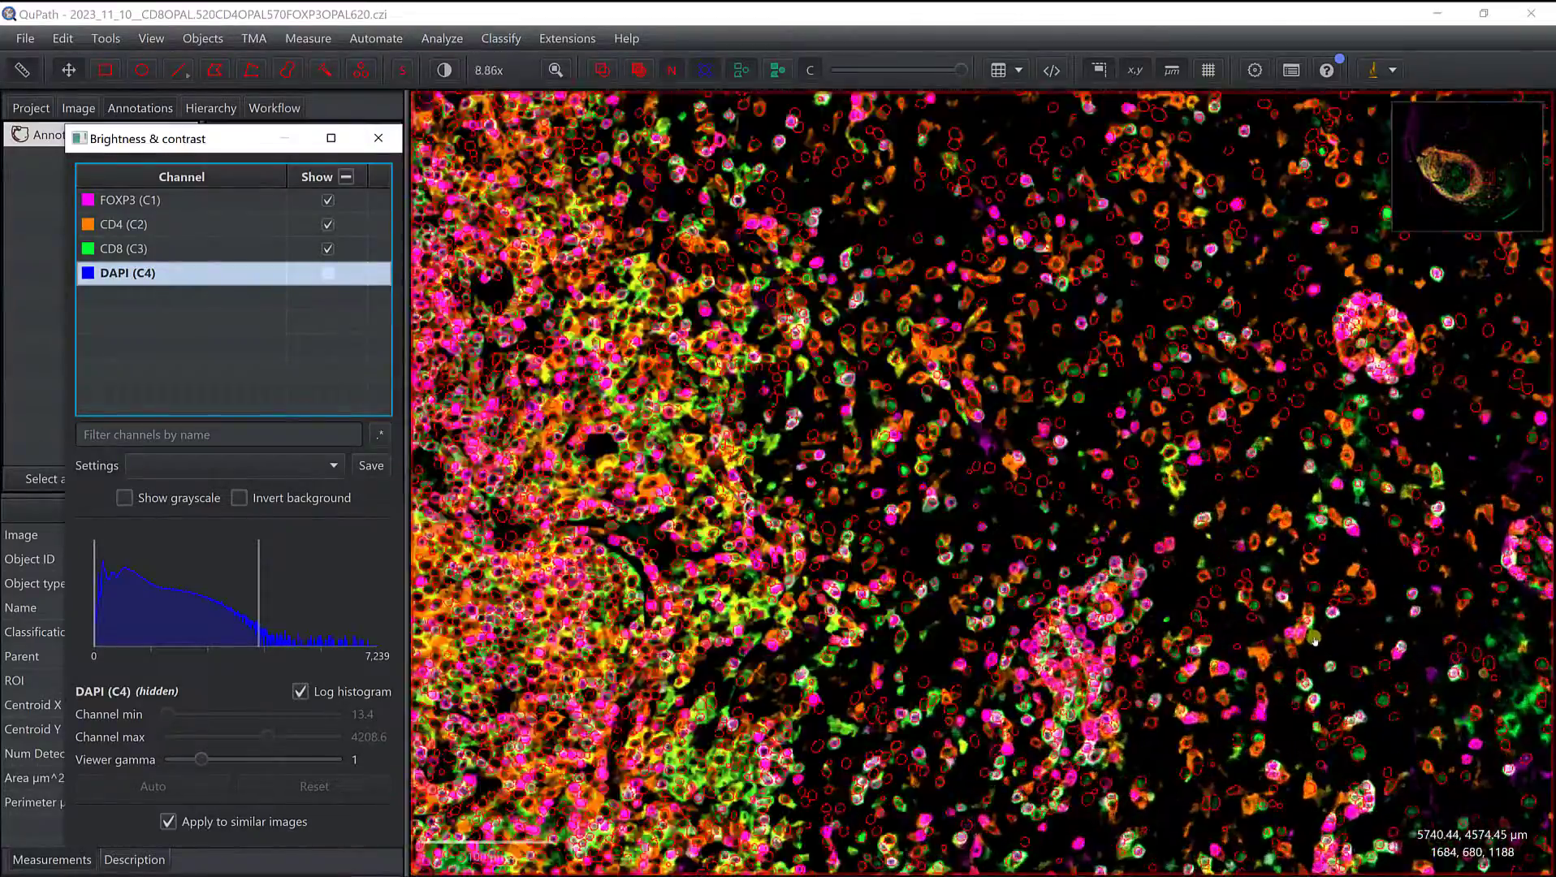
{"action": "scroll", "coordinate": [1236, 628], "scroll_direction": "up", "scroll_amount": 1}
{"action": "scroll", "coordinate": [1206, 686], "scroll_direction": "up", "scroll_amount": 2}
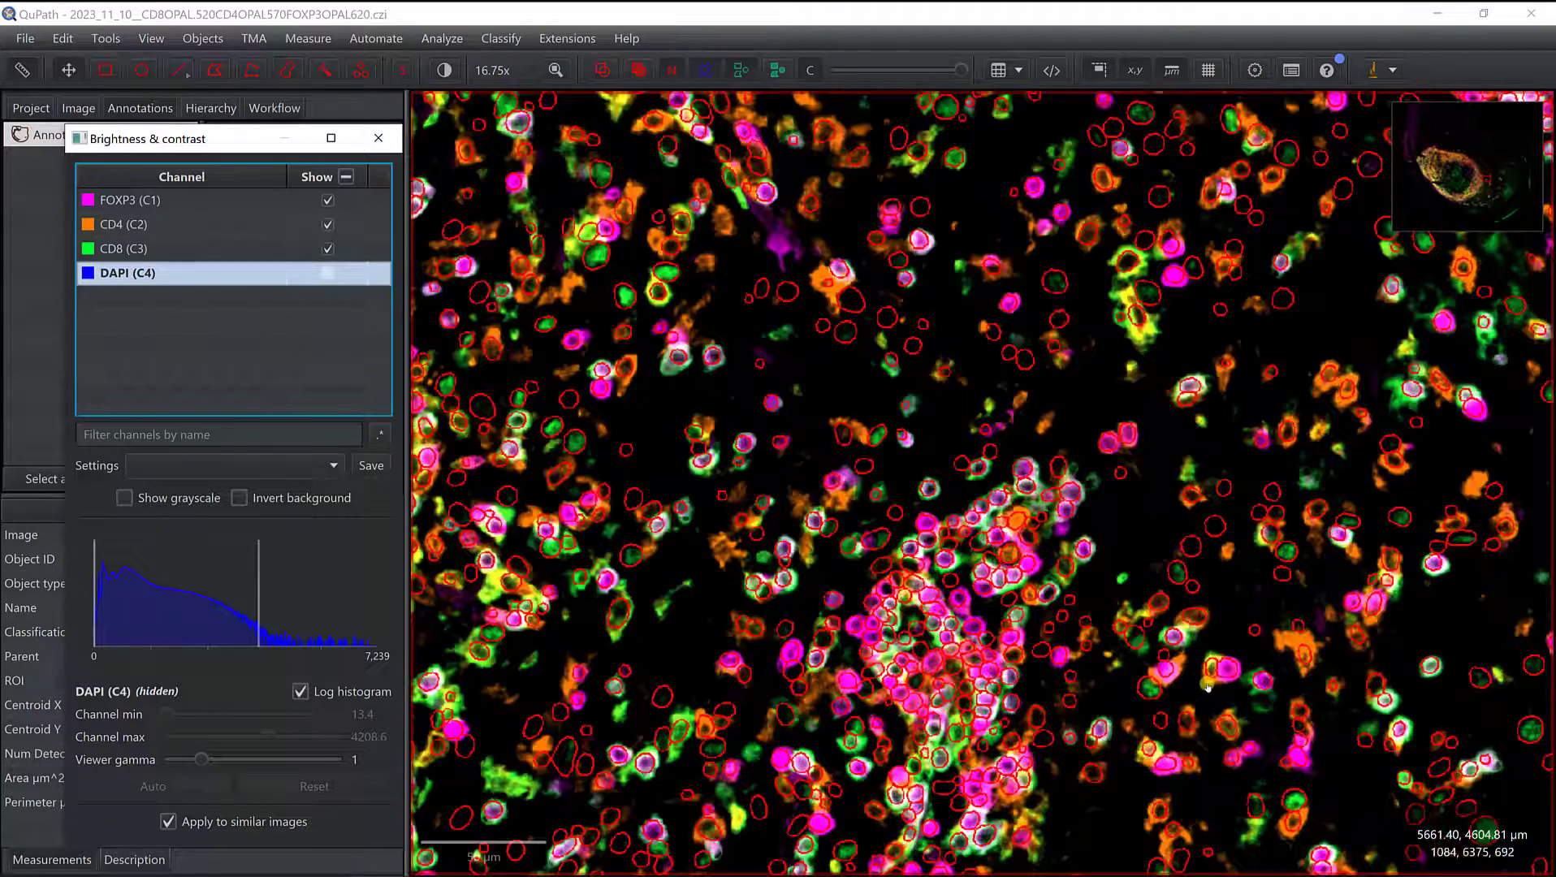
{"action": "scroll", "coordinate": [664, 388], "scroll_direction": "up", "scroll_amount": 1}
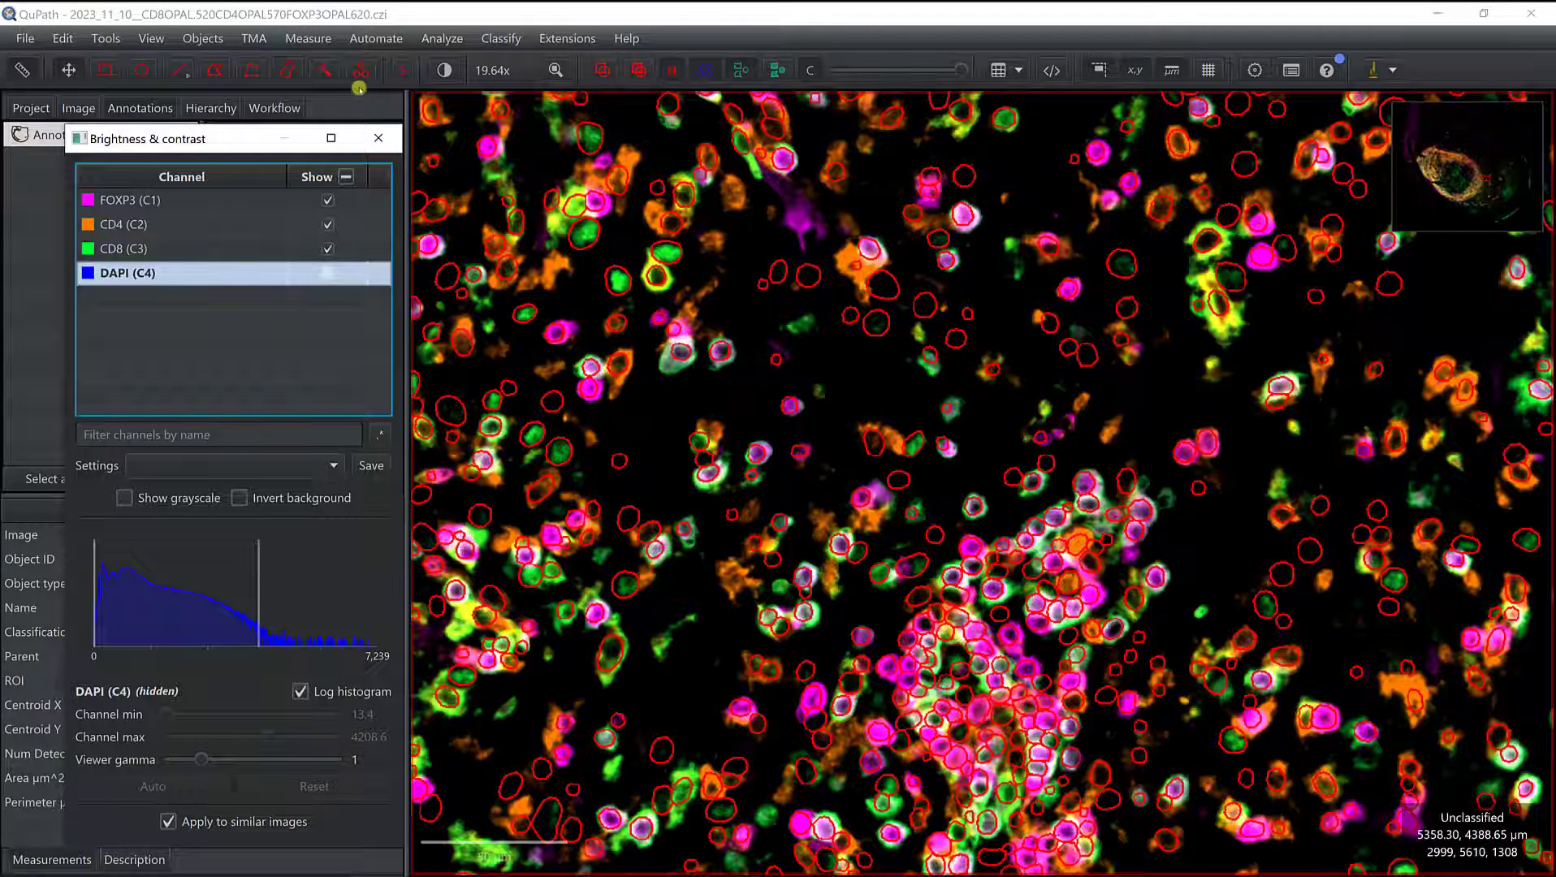
Set the View's cell display mode to Nuclei & cell boundaries.
{"action": "left_click", "coordinate": [153, 38]}
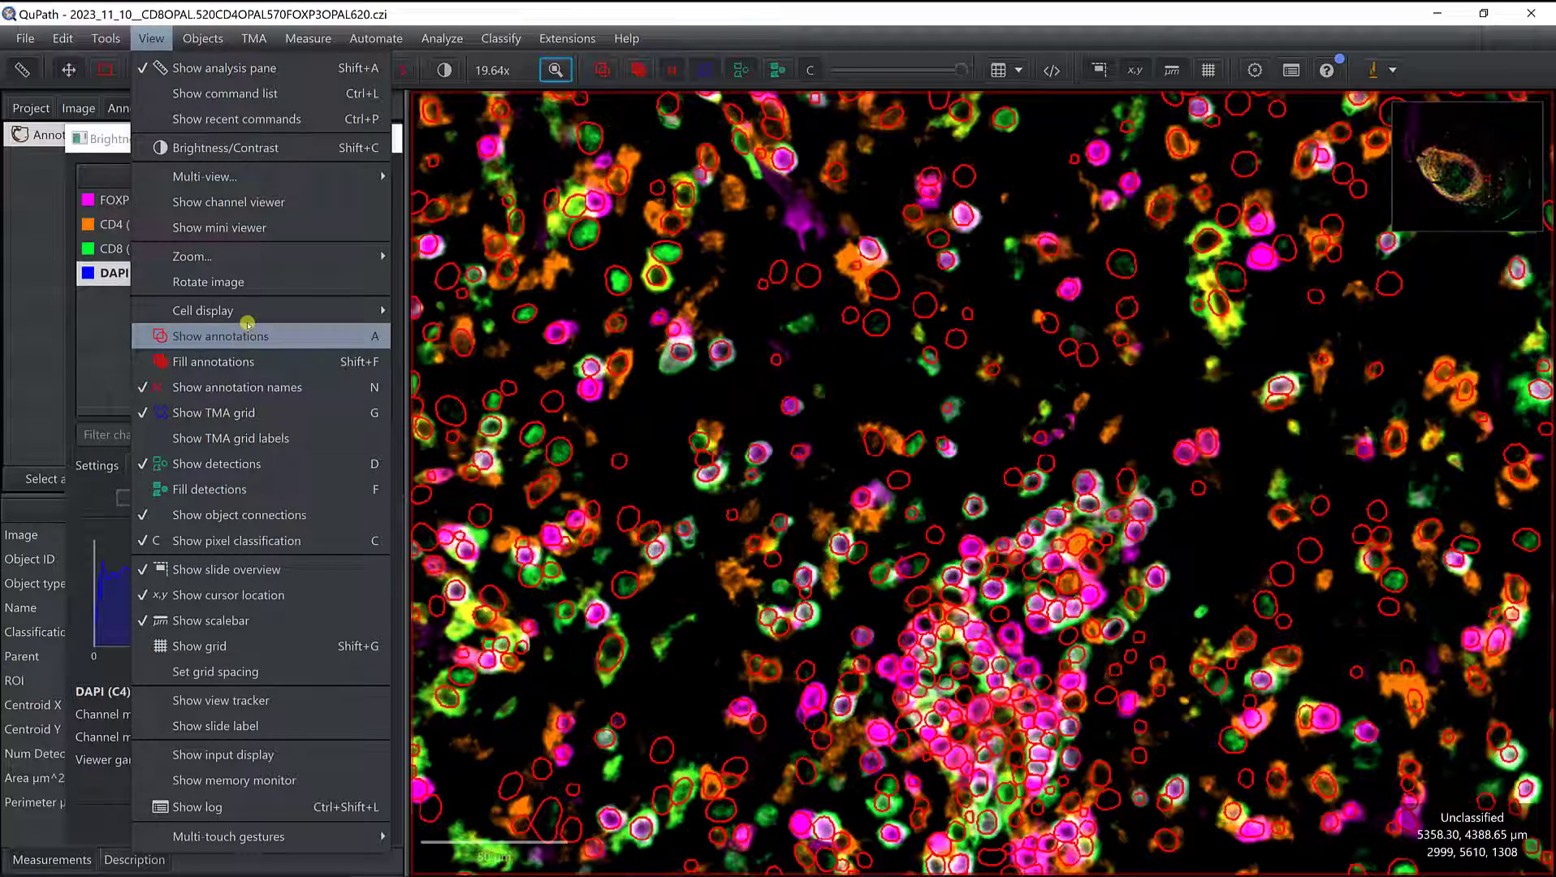
{"action": "mouse_move", "coordinate": [244, 314]}
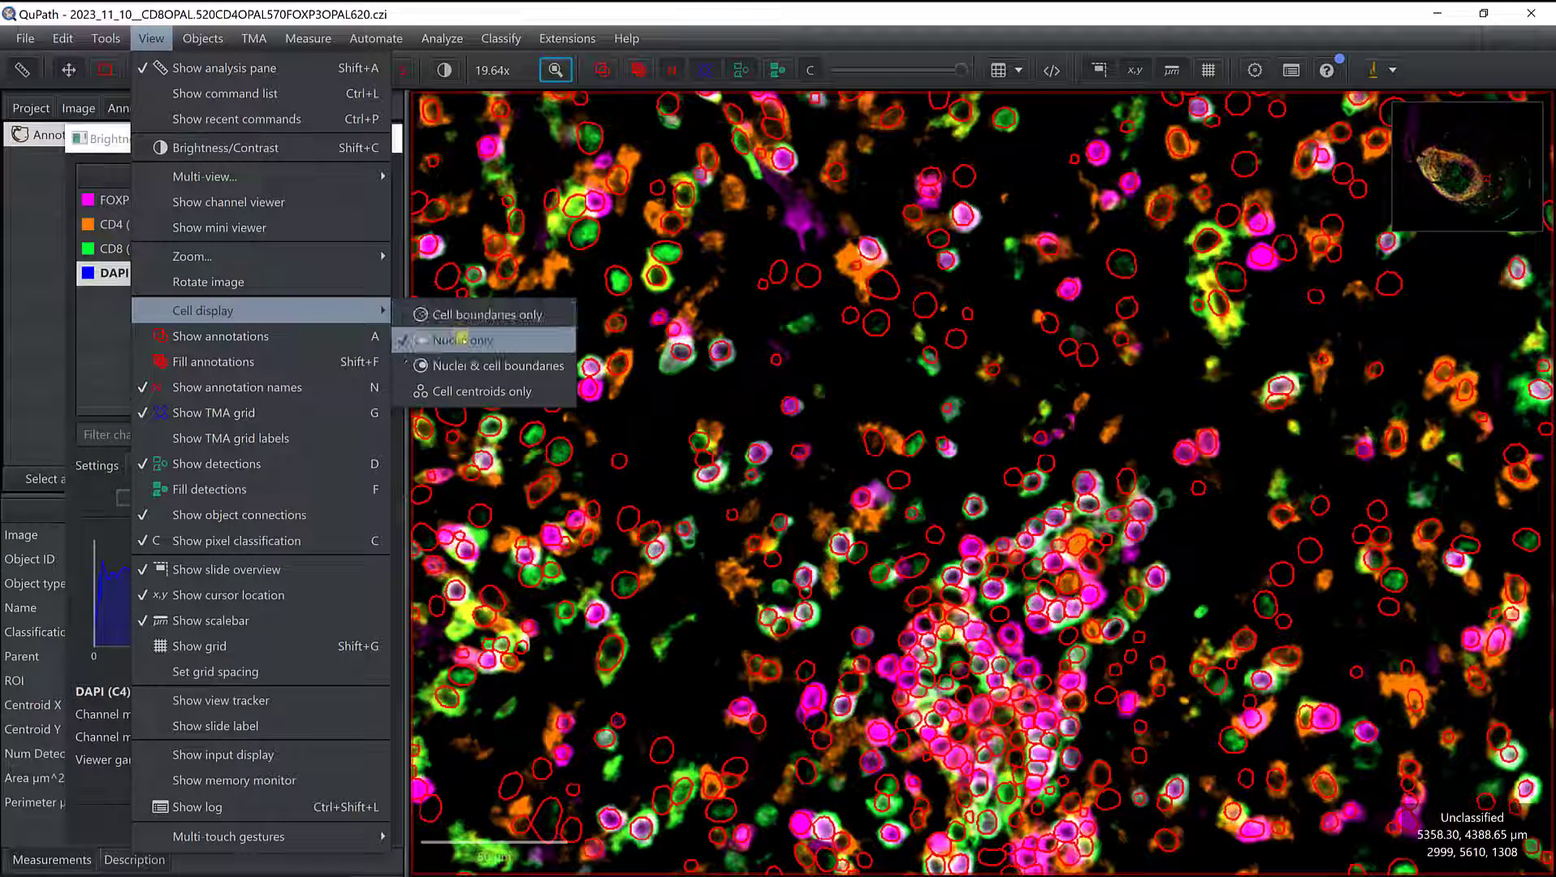
{"action": "left_click", "coordinate": [461, 365]}
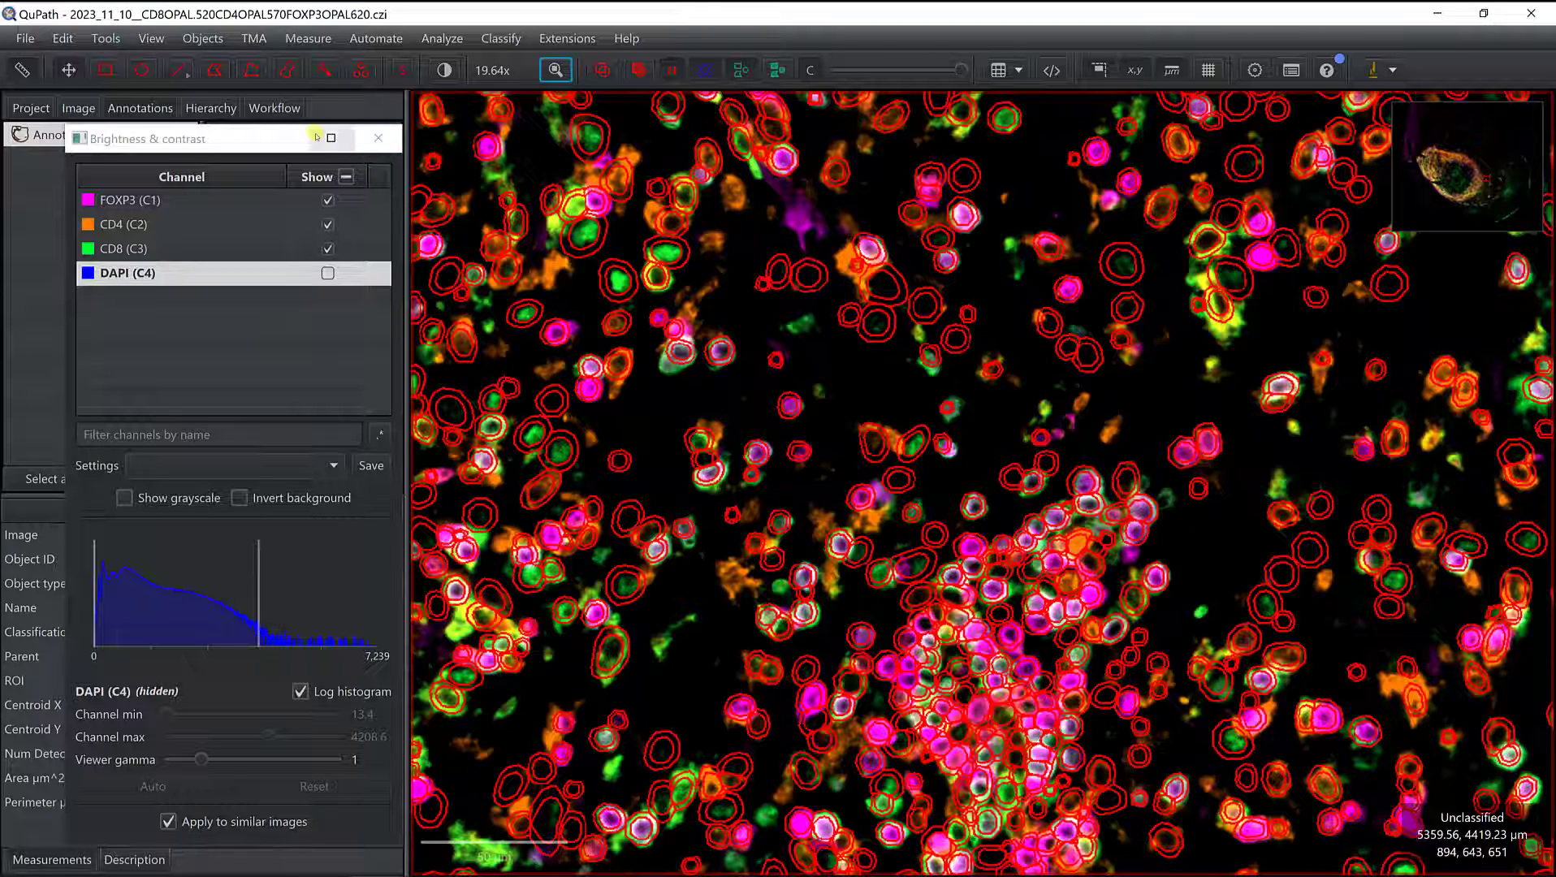
{"action": "left_click", "coordinate": [293, 45]}
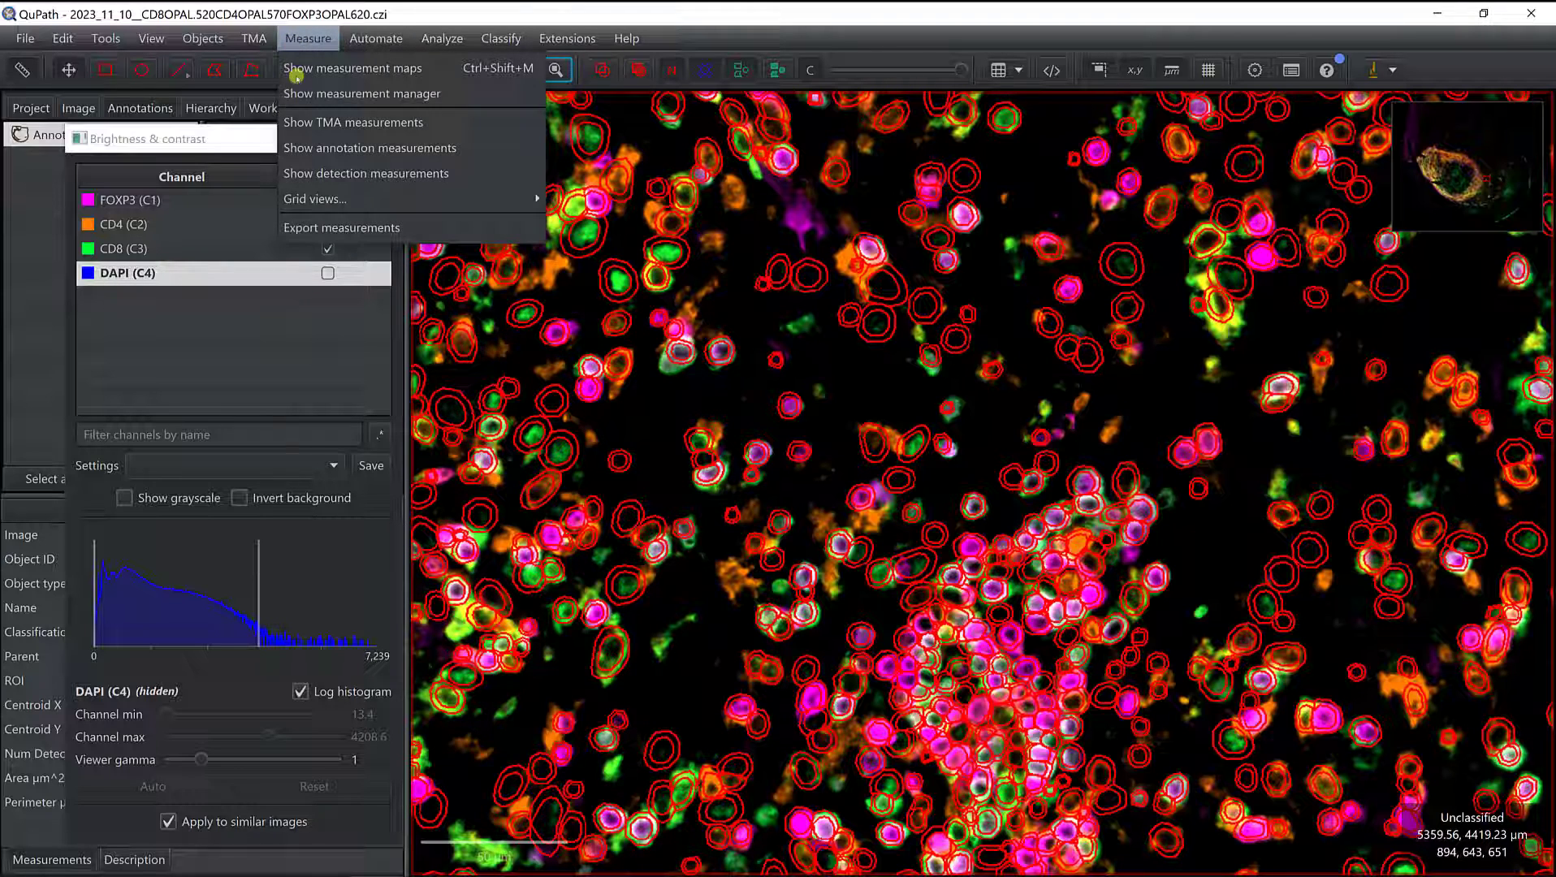
{"action": "left_click", "coordinate": [330, 227]}
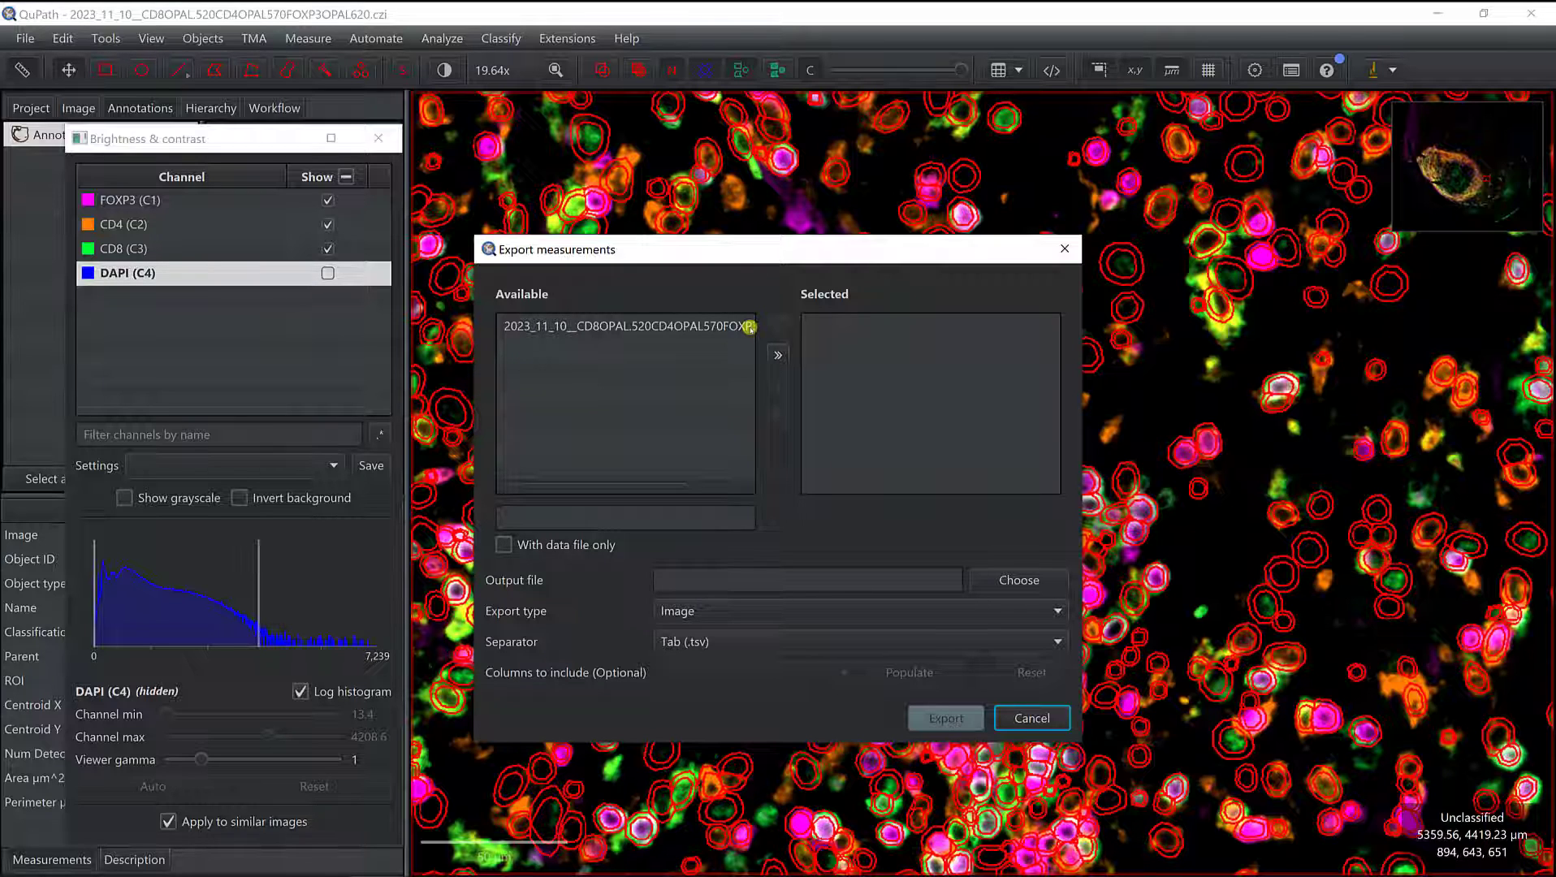
{"action": "mouse_move", "coordinate": [748, 326]}
{"action": "left_click", "coordinate": [643, 326]}
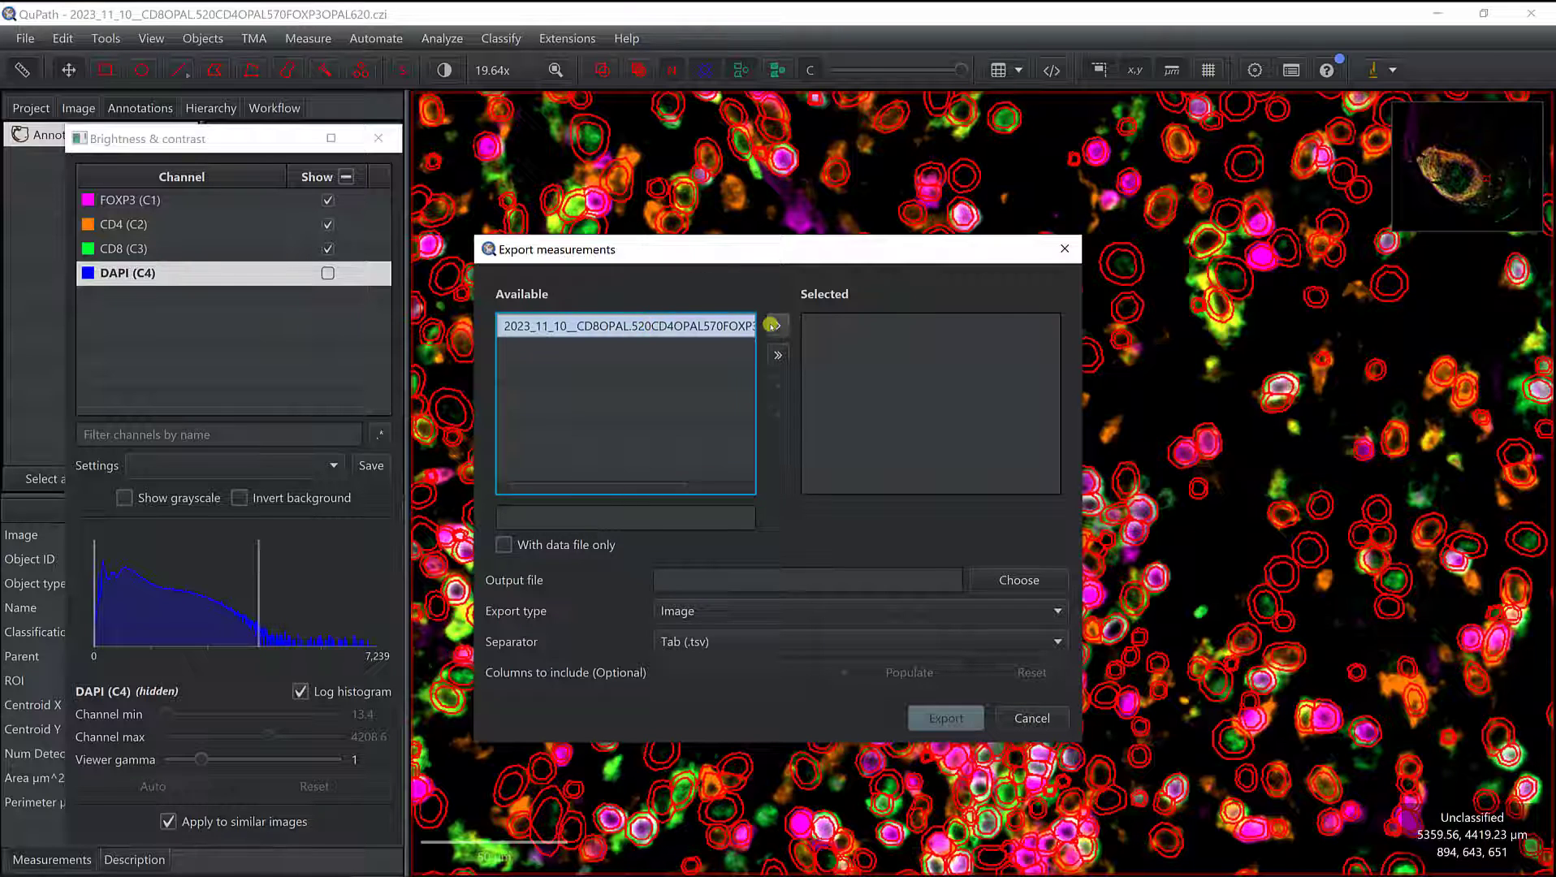
{"action": "left_click", "coordinate": [770, 325]}
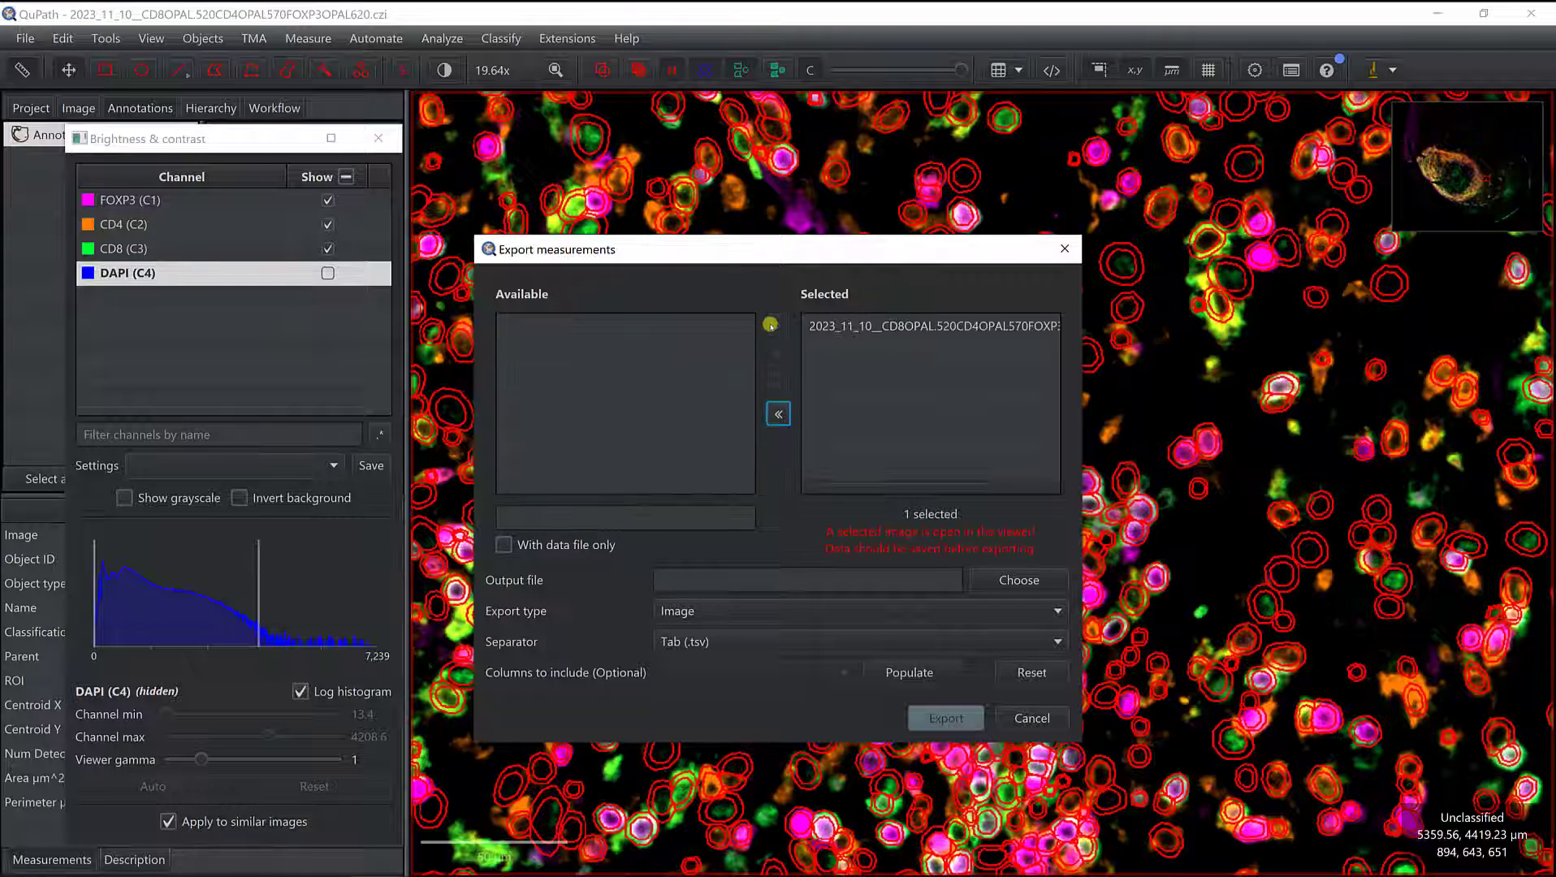
{"action": "left_click", "coordinate": [1061, 249]}
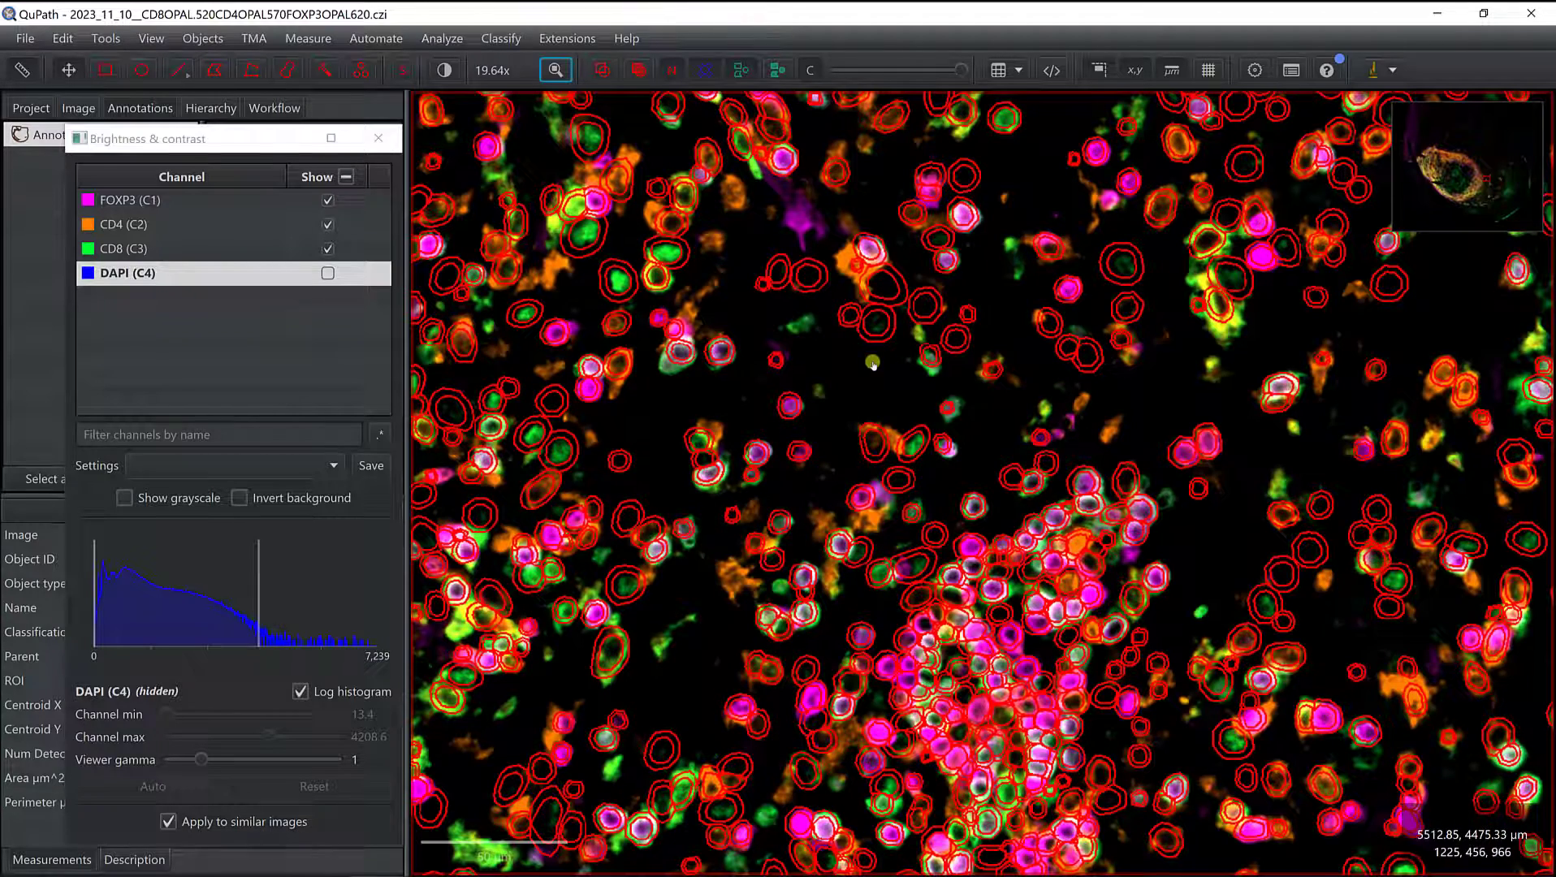
Save the image data and add the slide image to the measurement export selection.
{"action": "left_click", "coordinate": [25, 38]}
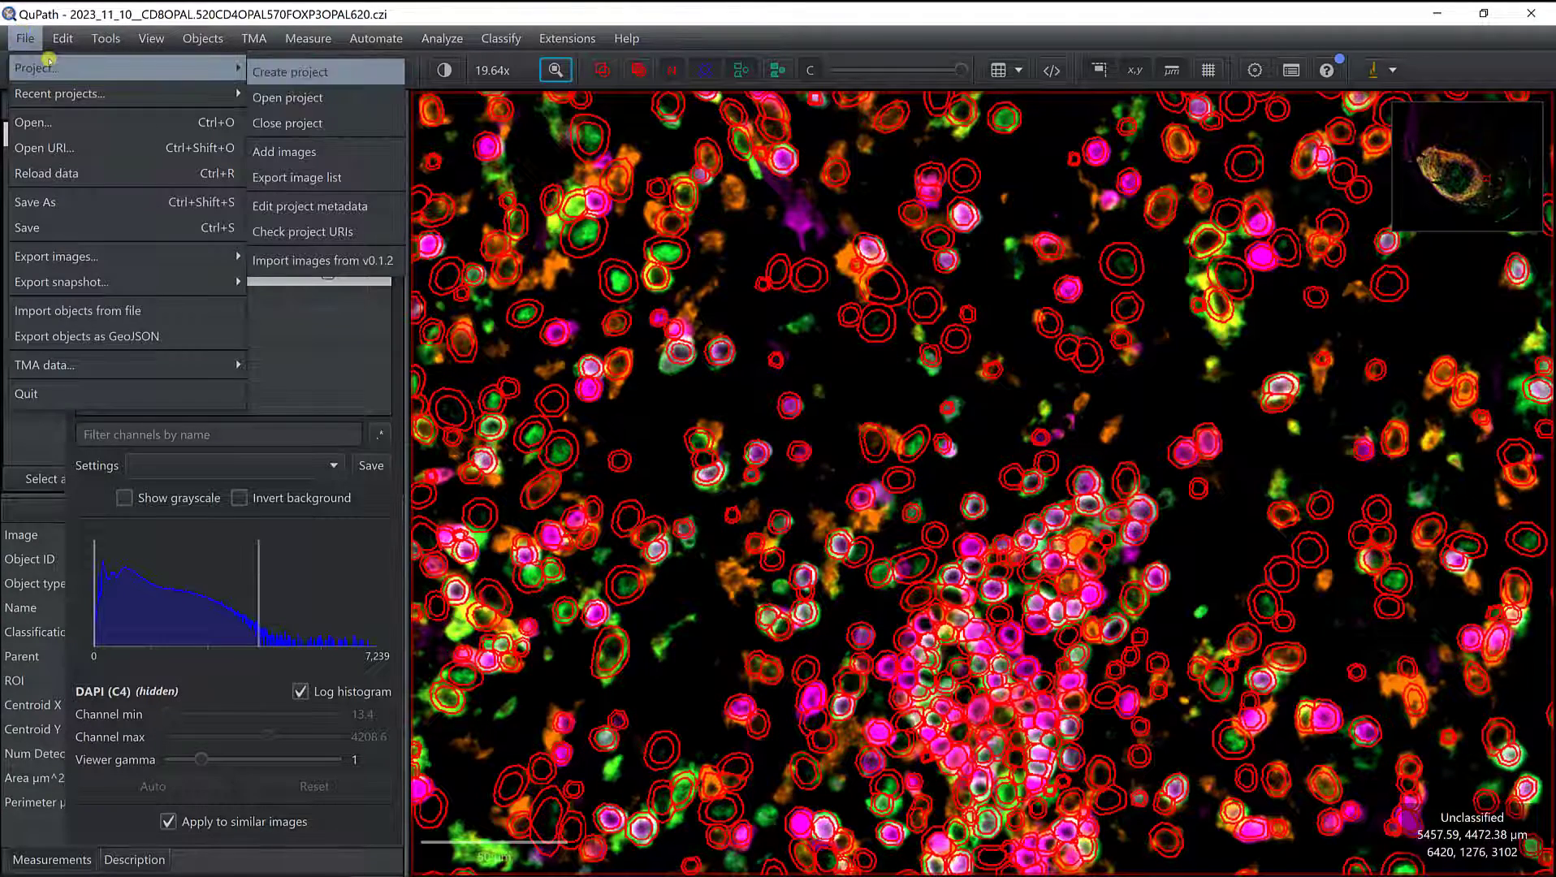
{"action": "left_click", "coordinate": [49, 225]}
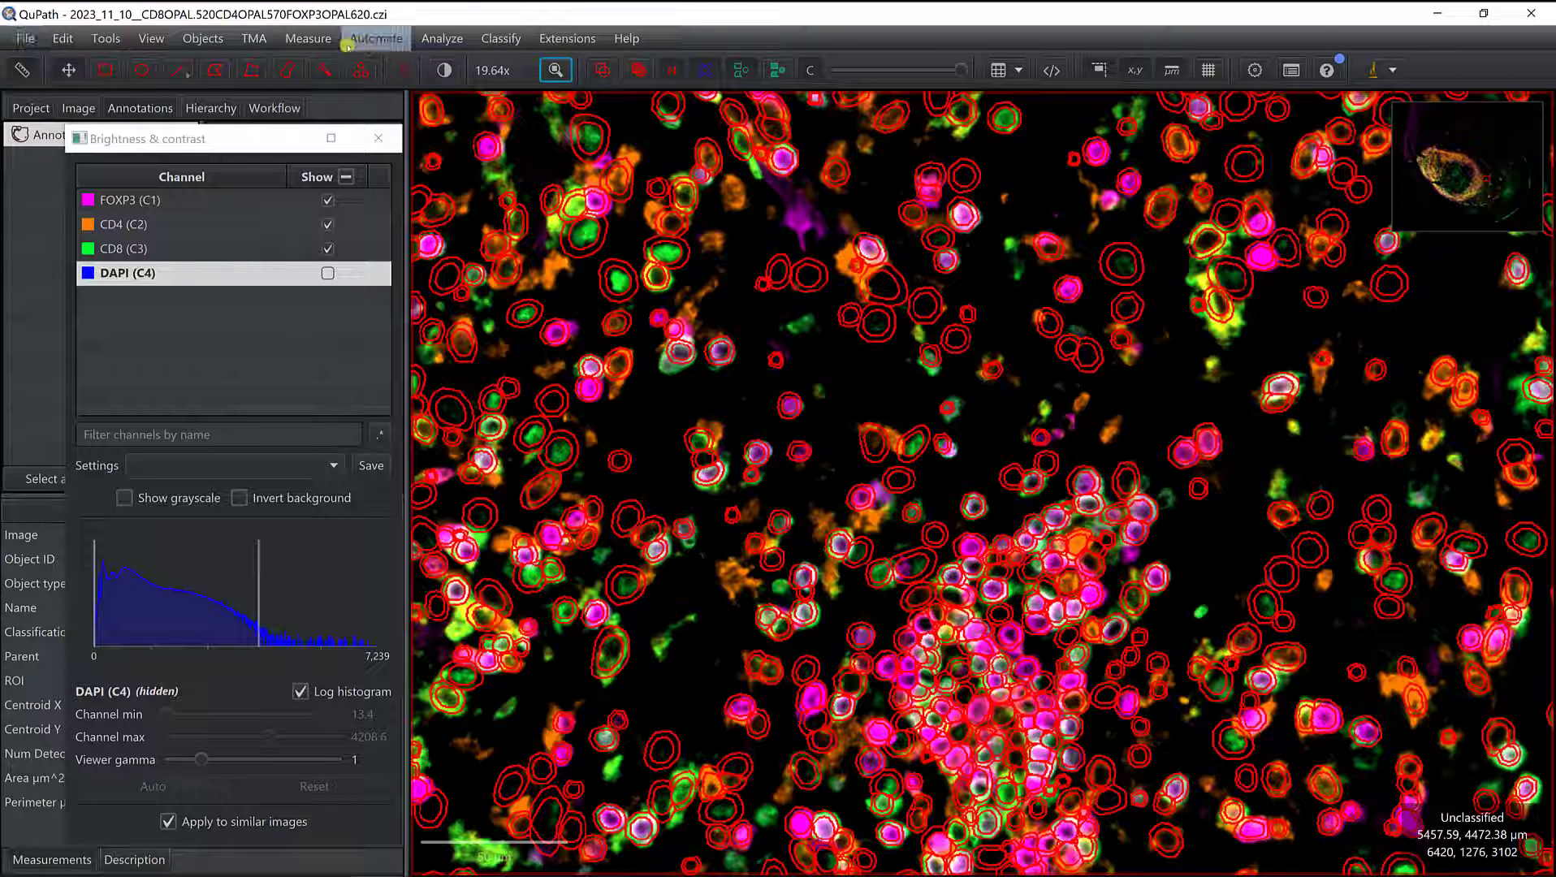
{"action": "left_click", "coordinate": [308, 38]}
{"action": "left_click", "coordinate": [341, 227]}
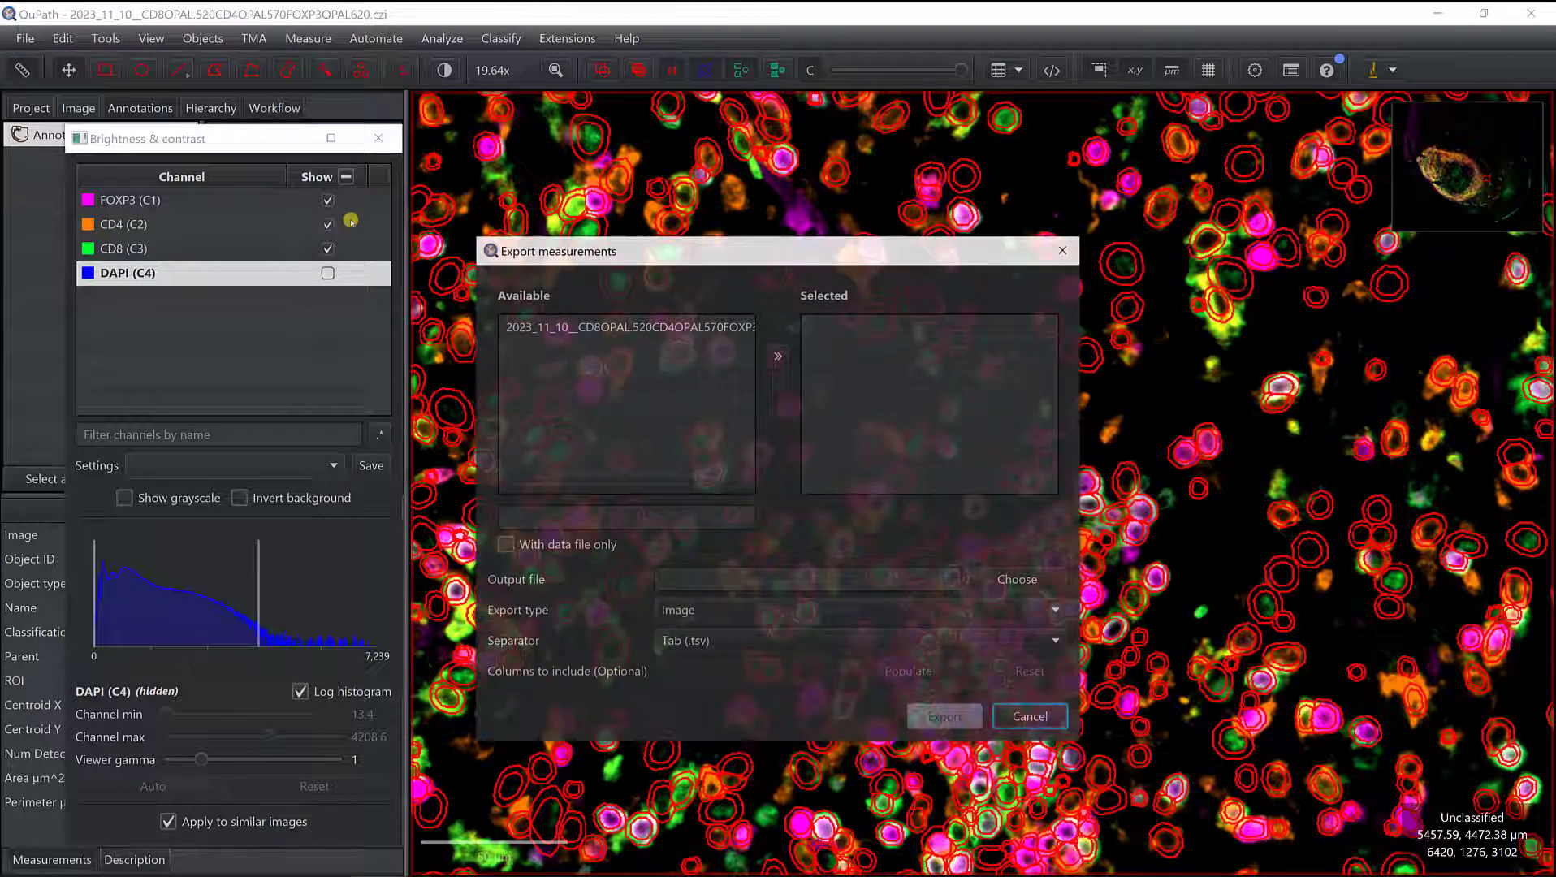
{"action": "double_click", "coordinate": [677, 325]}
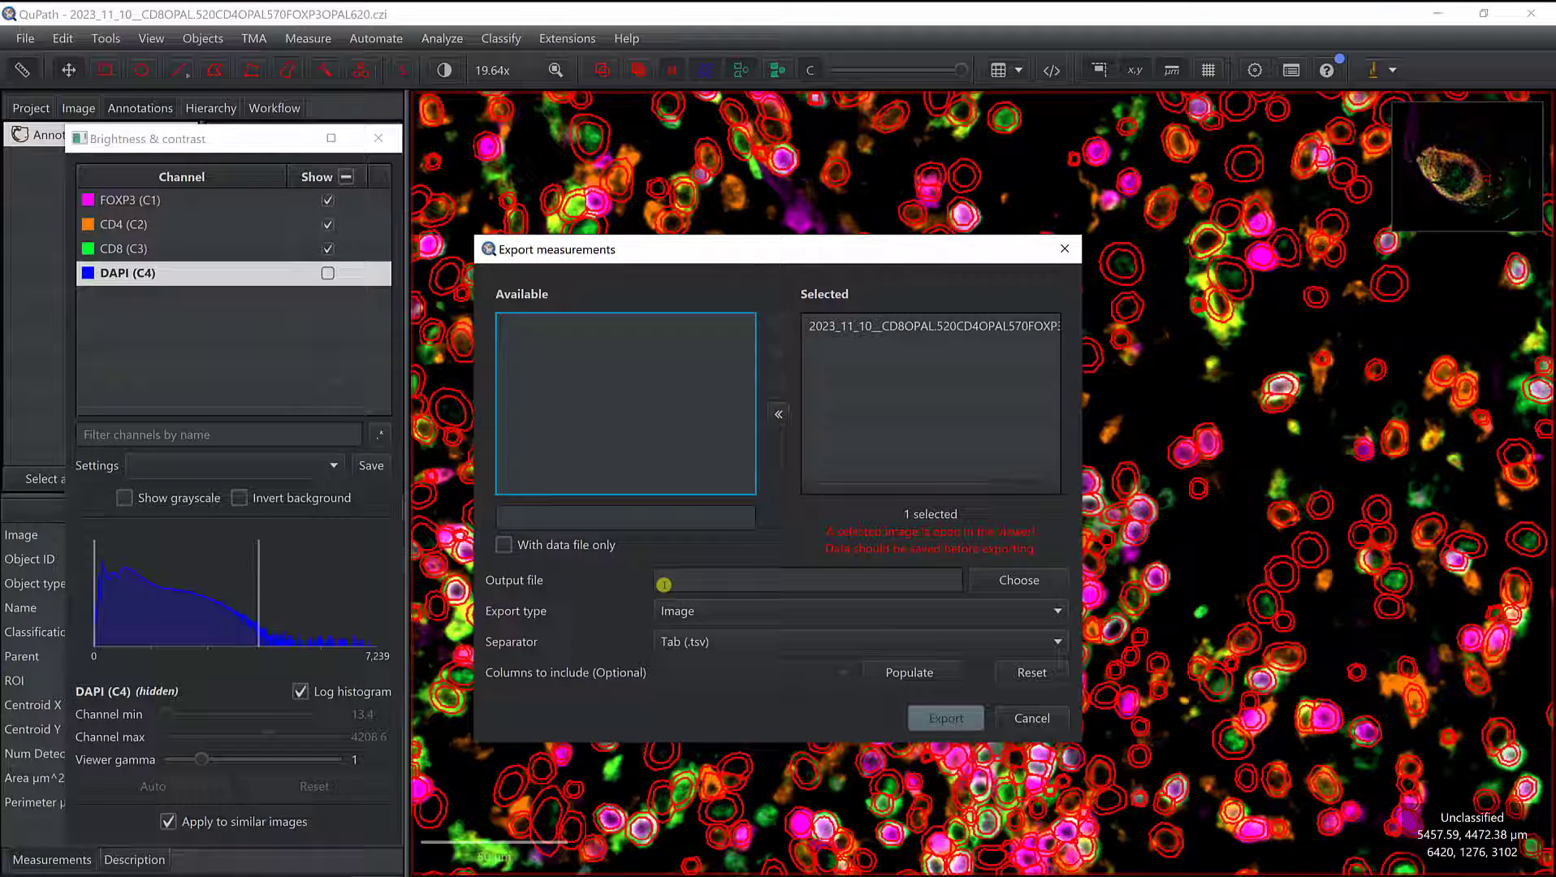
Set the export type to Detections and the separator to Comma (.csv).
{"action": "left_click", "coordinate": [684, 612]}
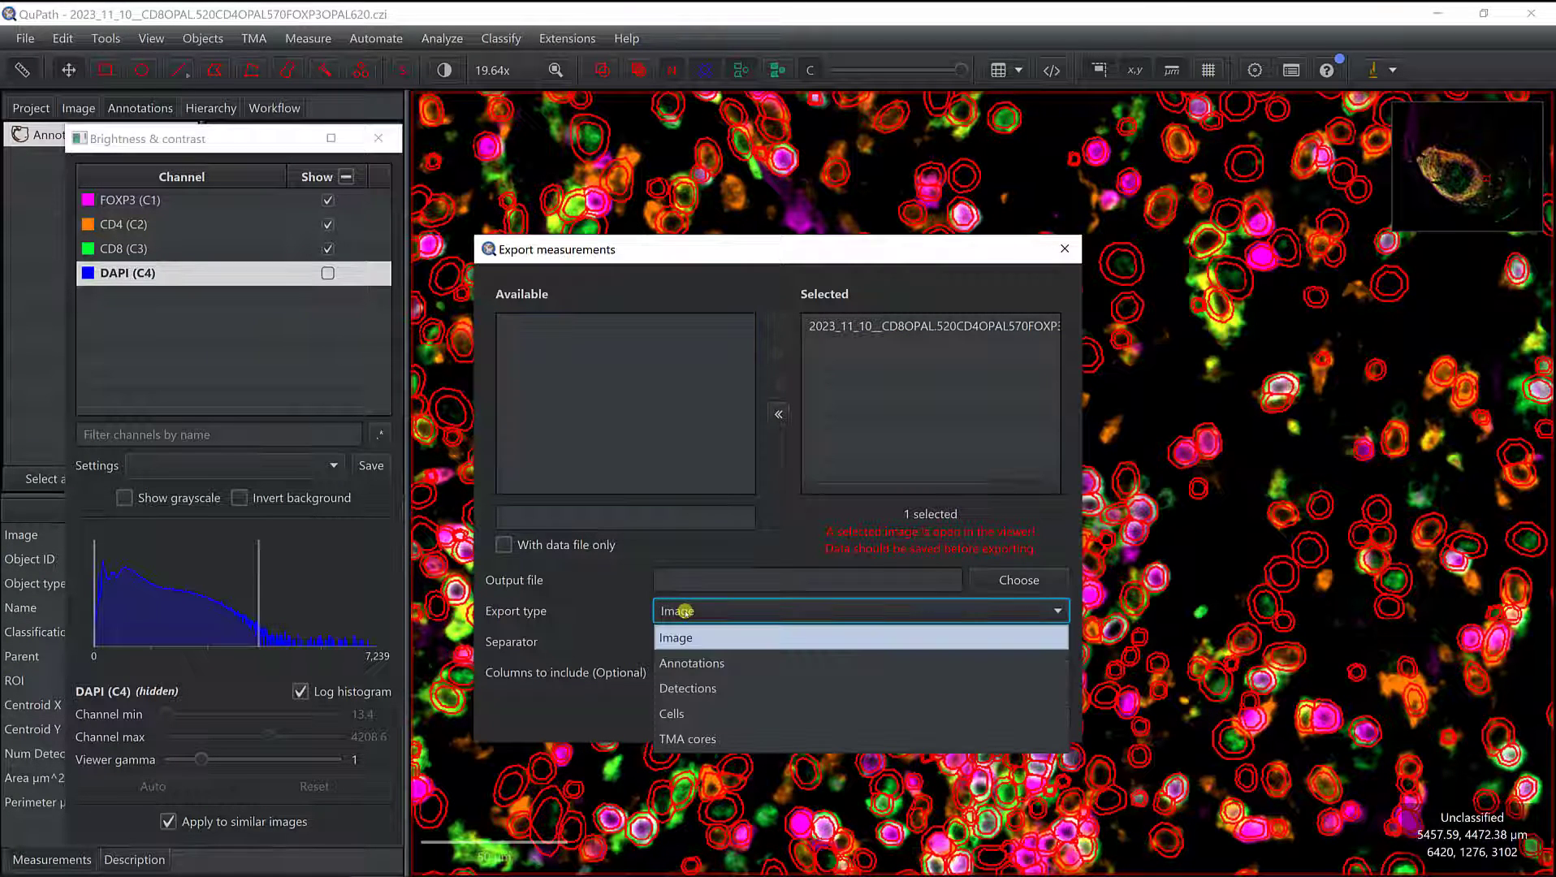
{"action": "left_click", "coordinate": [693, 687]}
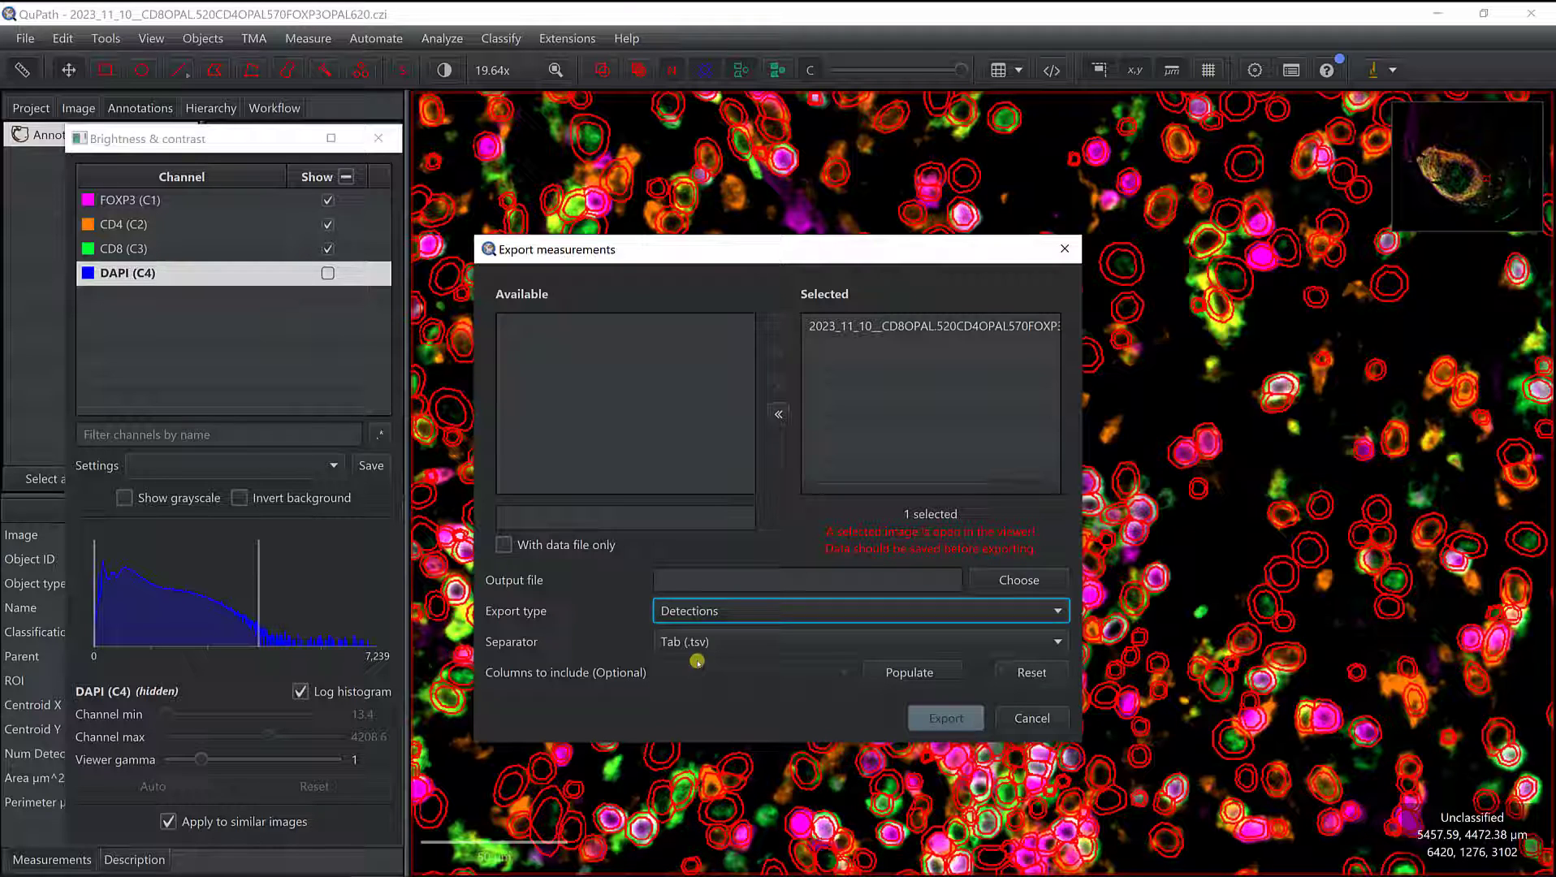
{"action": "left_click", "coordinate": [701, 643]}
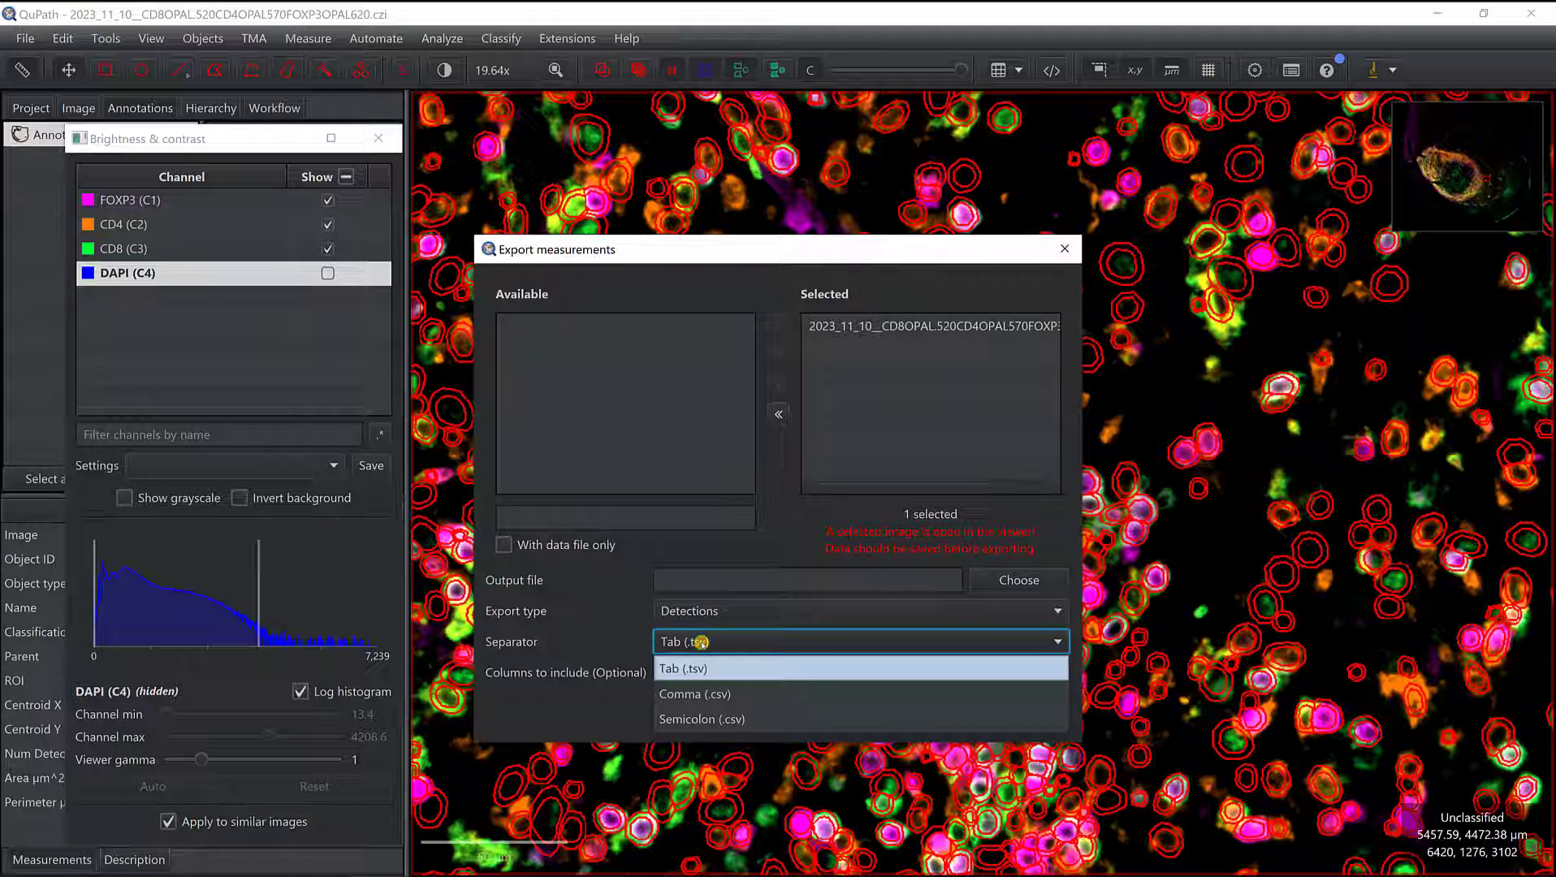
{"action": "left_click", "coordinate": [719, 693]}
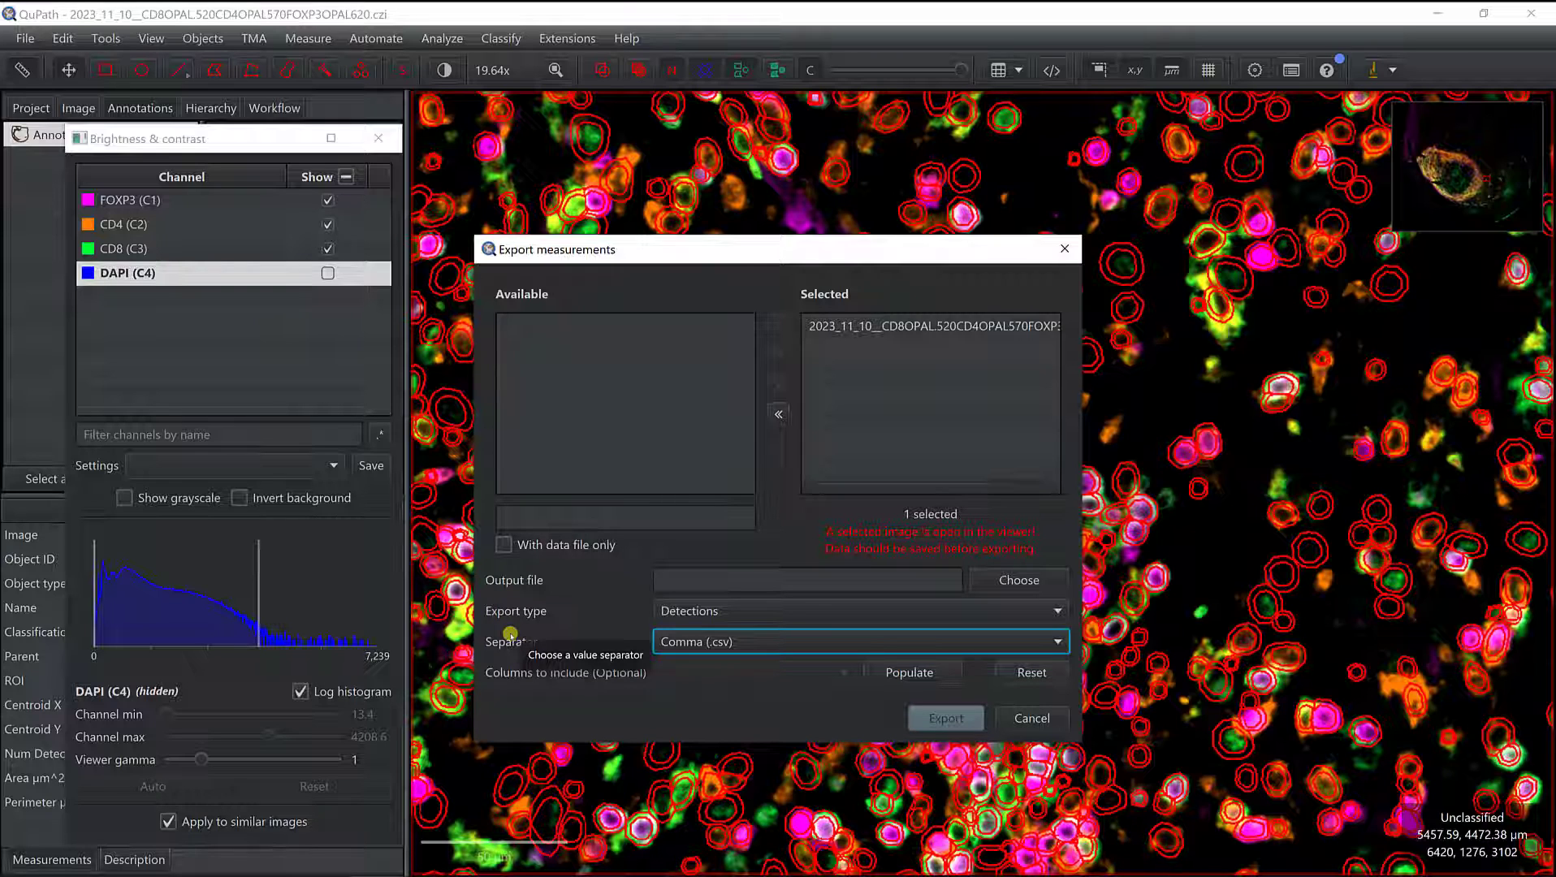
Include the Image, Centroid X µm and Centroid Y µm columns in the export.
{"action": "left_click", "coordinate": [905, 676]}
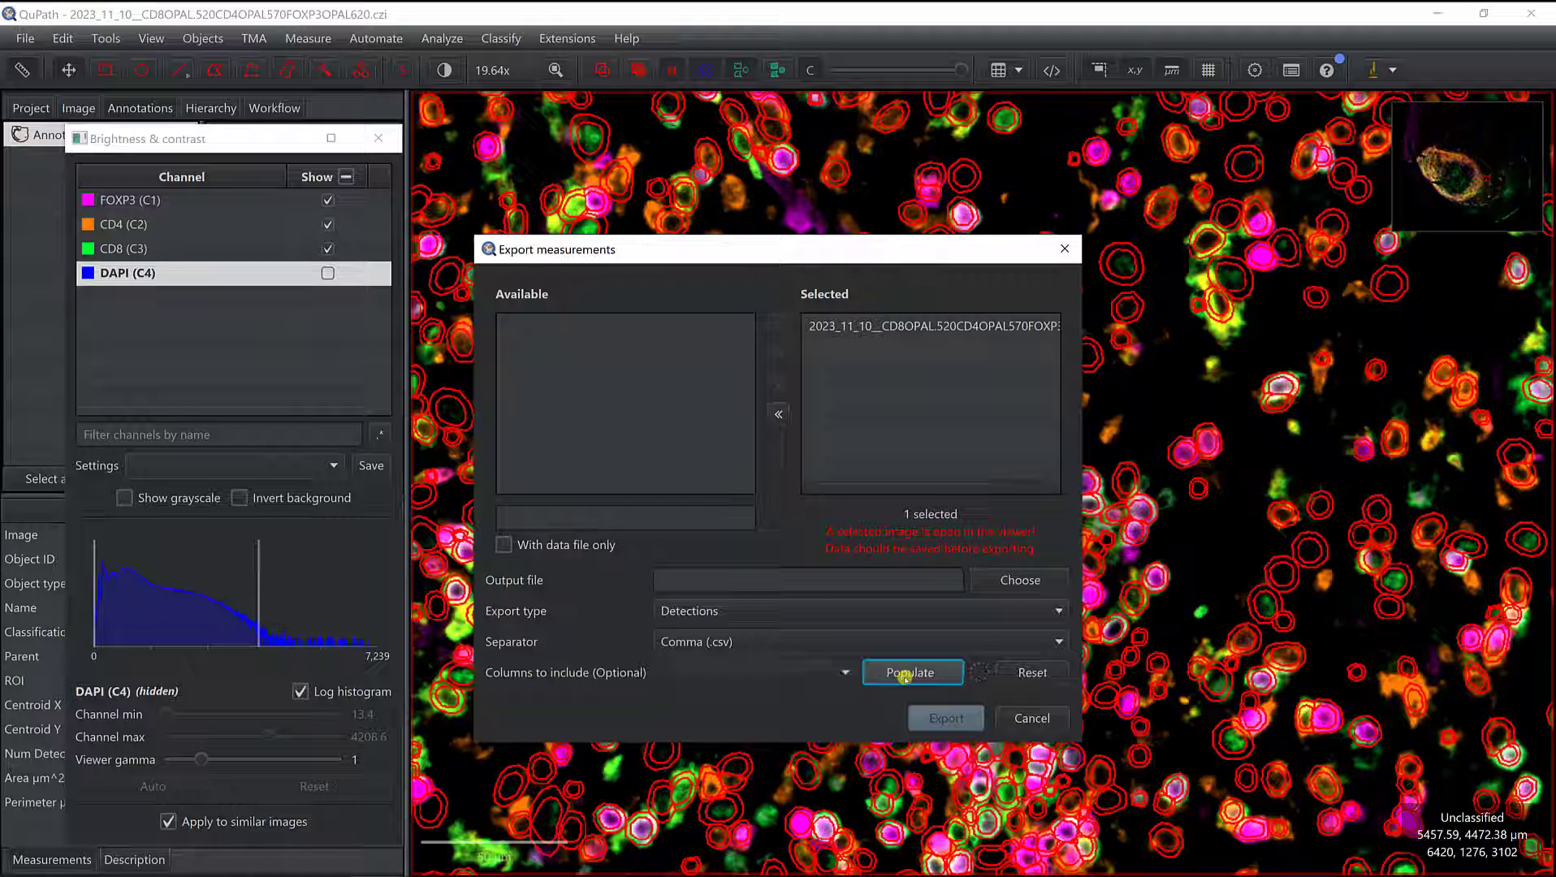
{"action": "left_click", "coordinate": [845, 670]}
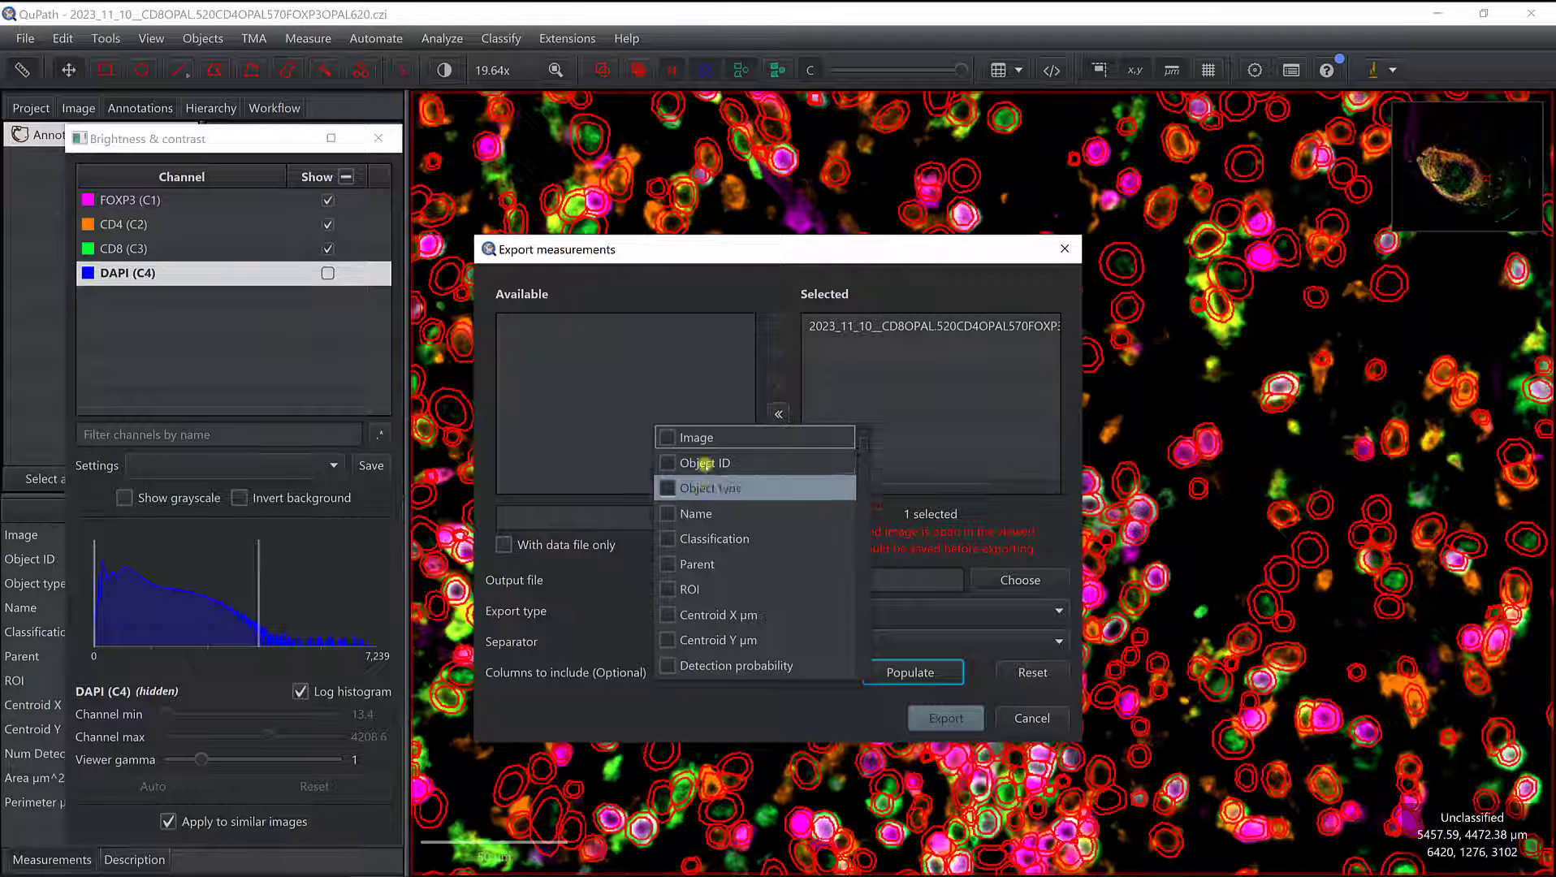
{"action": "left_click", "coordinate": [696, 438]}
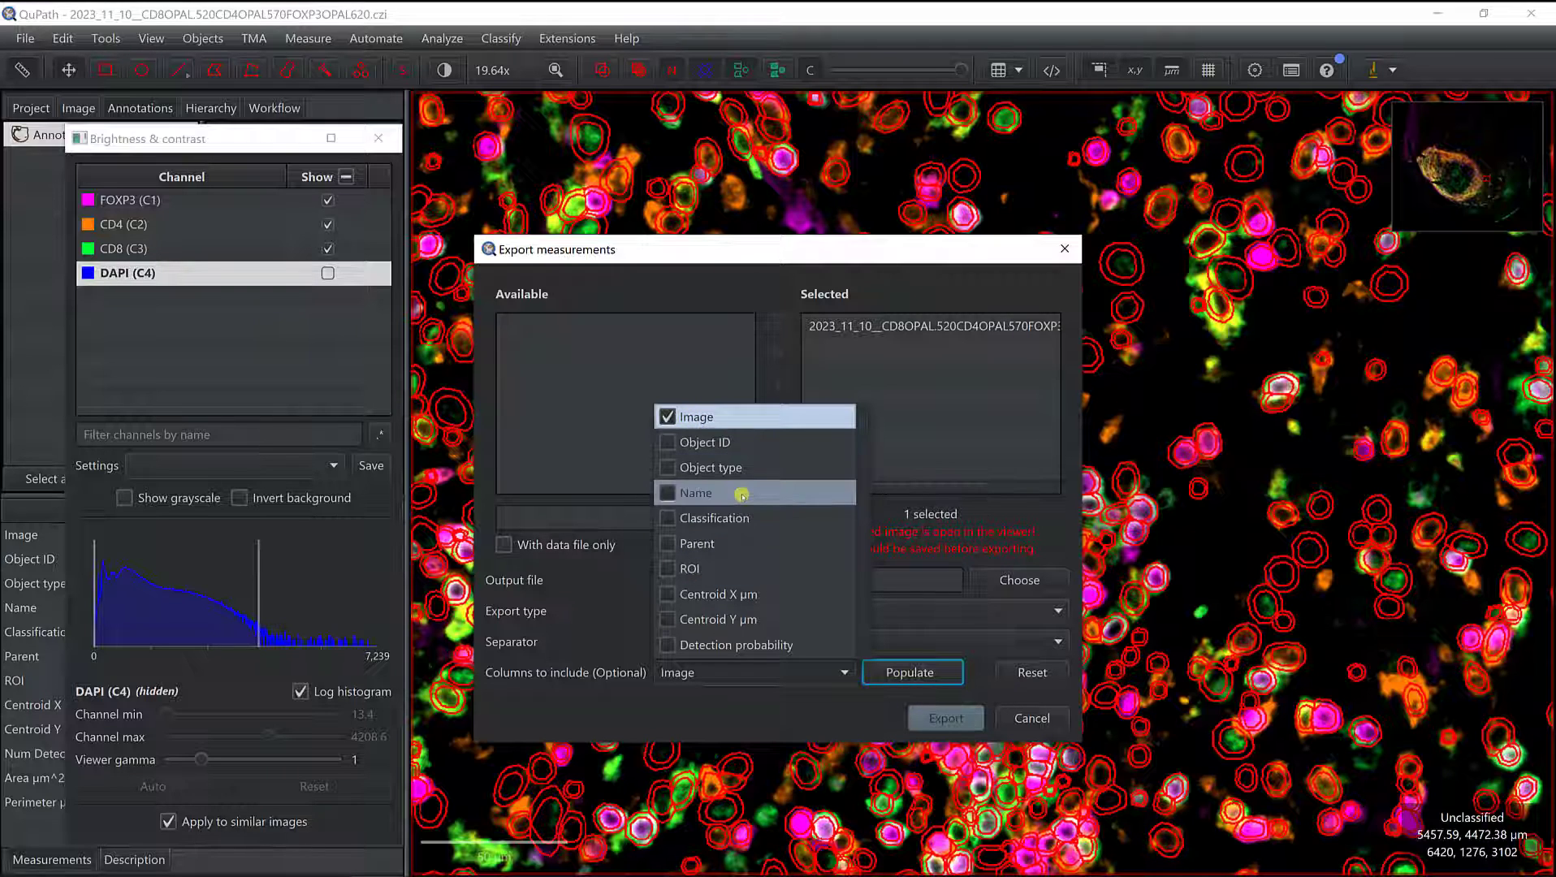
{"action": "scroll", "coordinate": [686, 489], "scroll_direction": "down", "scroll_amount": 1}
{"action": "left_click", "coordinate": [680, 564]}
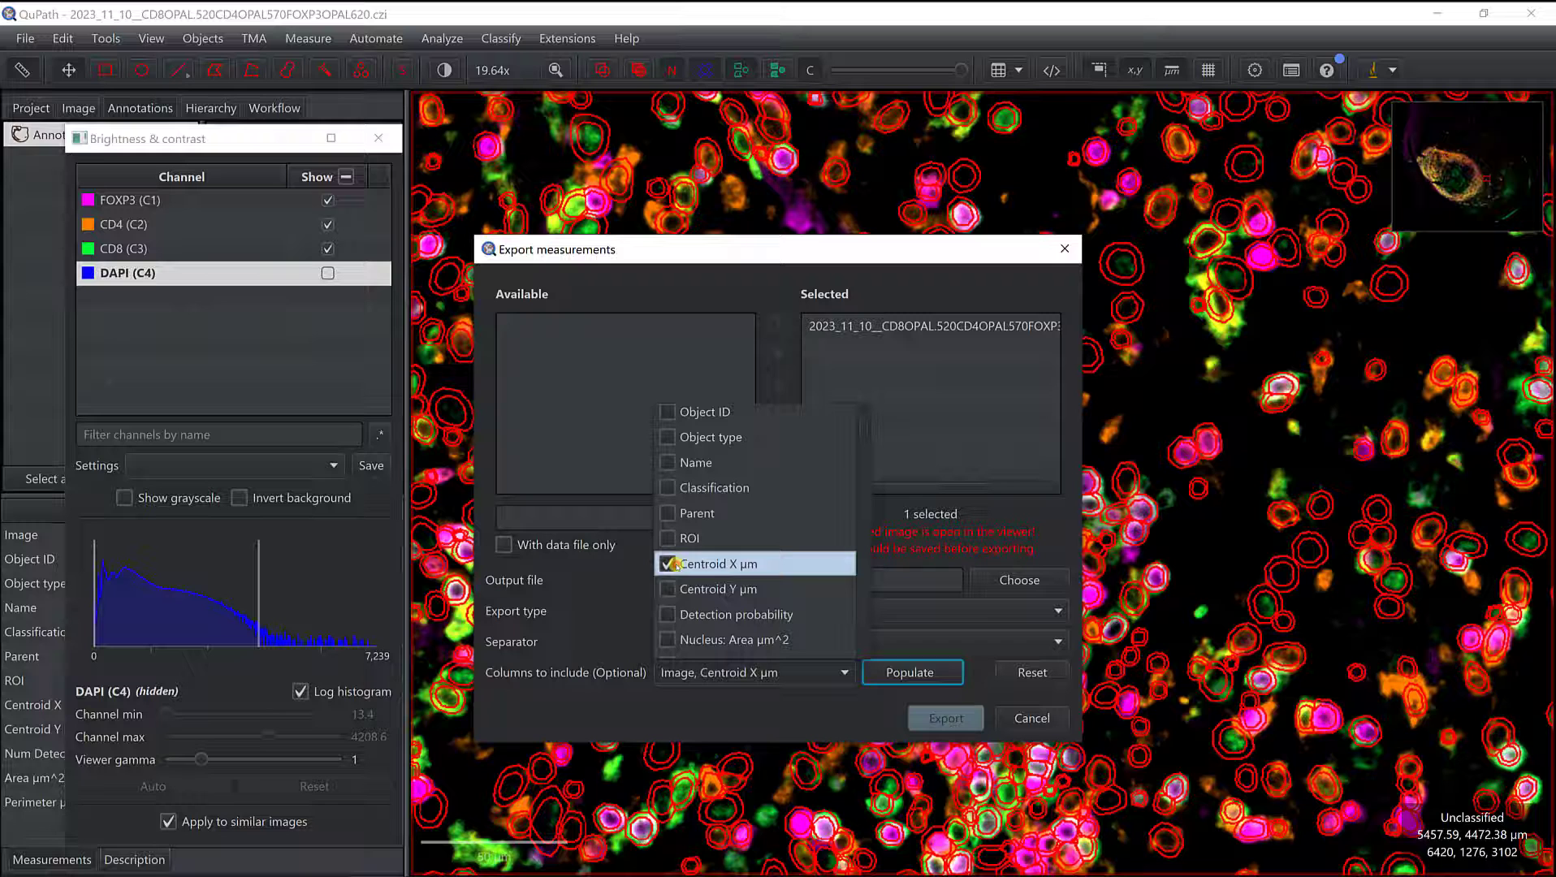
{"action": "left_click", "coordinate": [667, 587]}
Add the CD4: Membrane: Mean column to the exported columns.
{"action": "scroll", "coordinate": [731, 581], "scroll_direction": "down", "scroll_amount": 2}
{"action": "scroll", "coordinate": [731, 578], "scroll_direction": "down", "scroll_amount": 5}
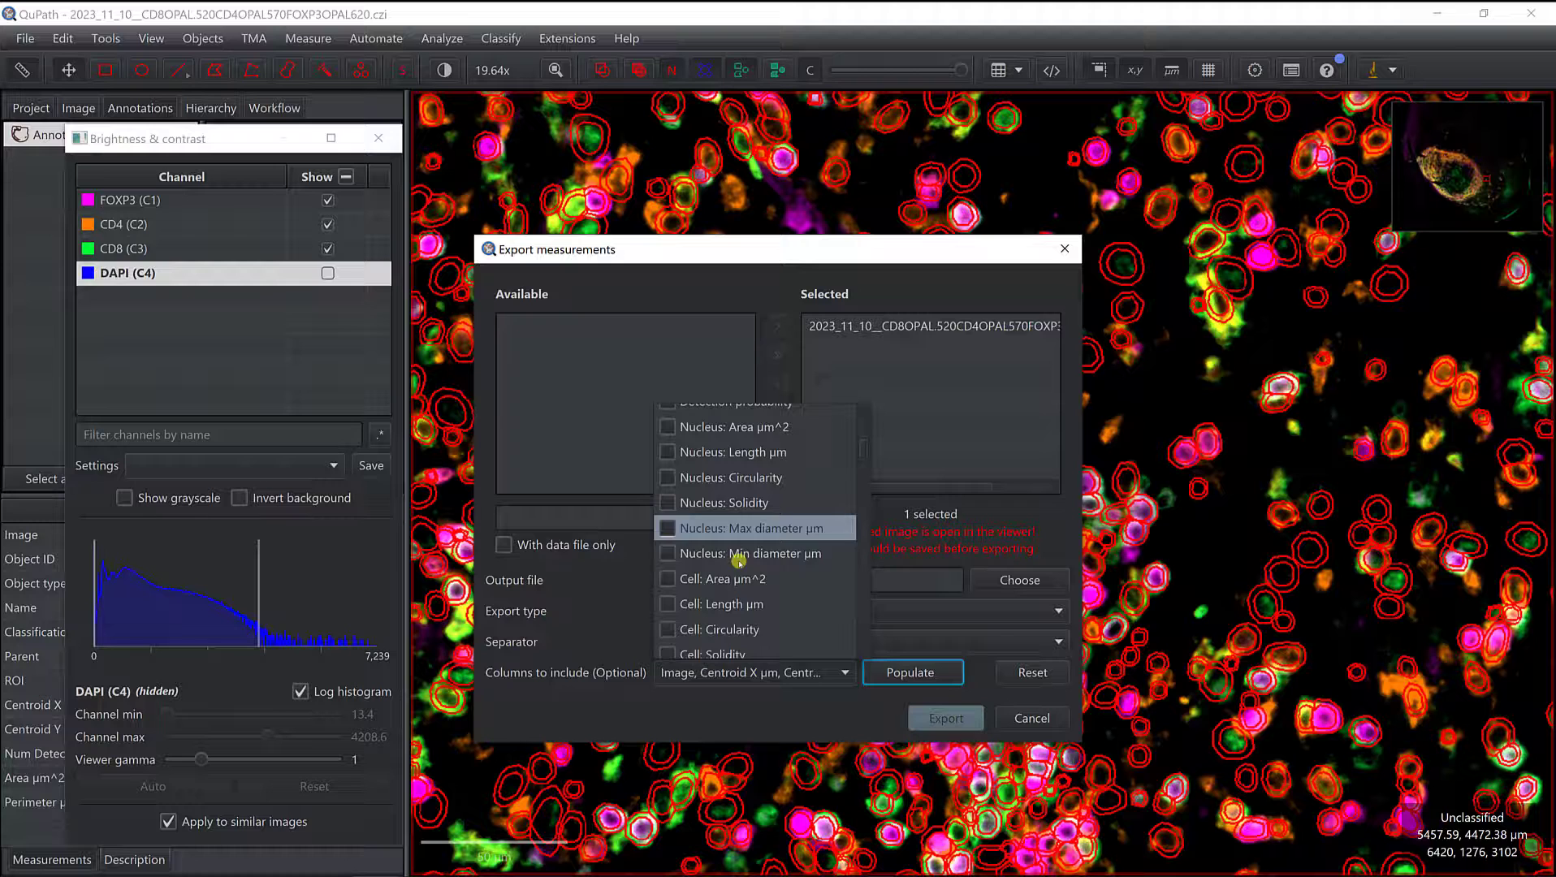
{"action": "scroll", "coordinate": [738, 561], "scroll_direction": "down", "scroll_amount": 4}
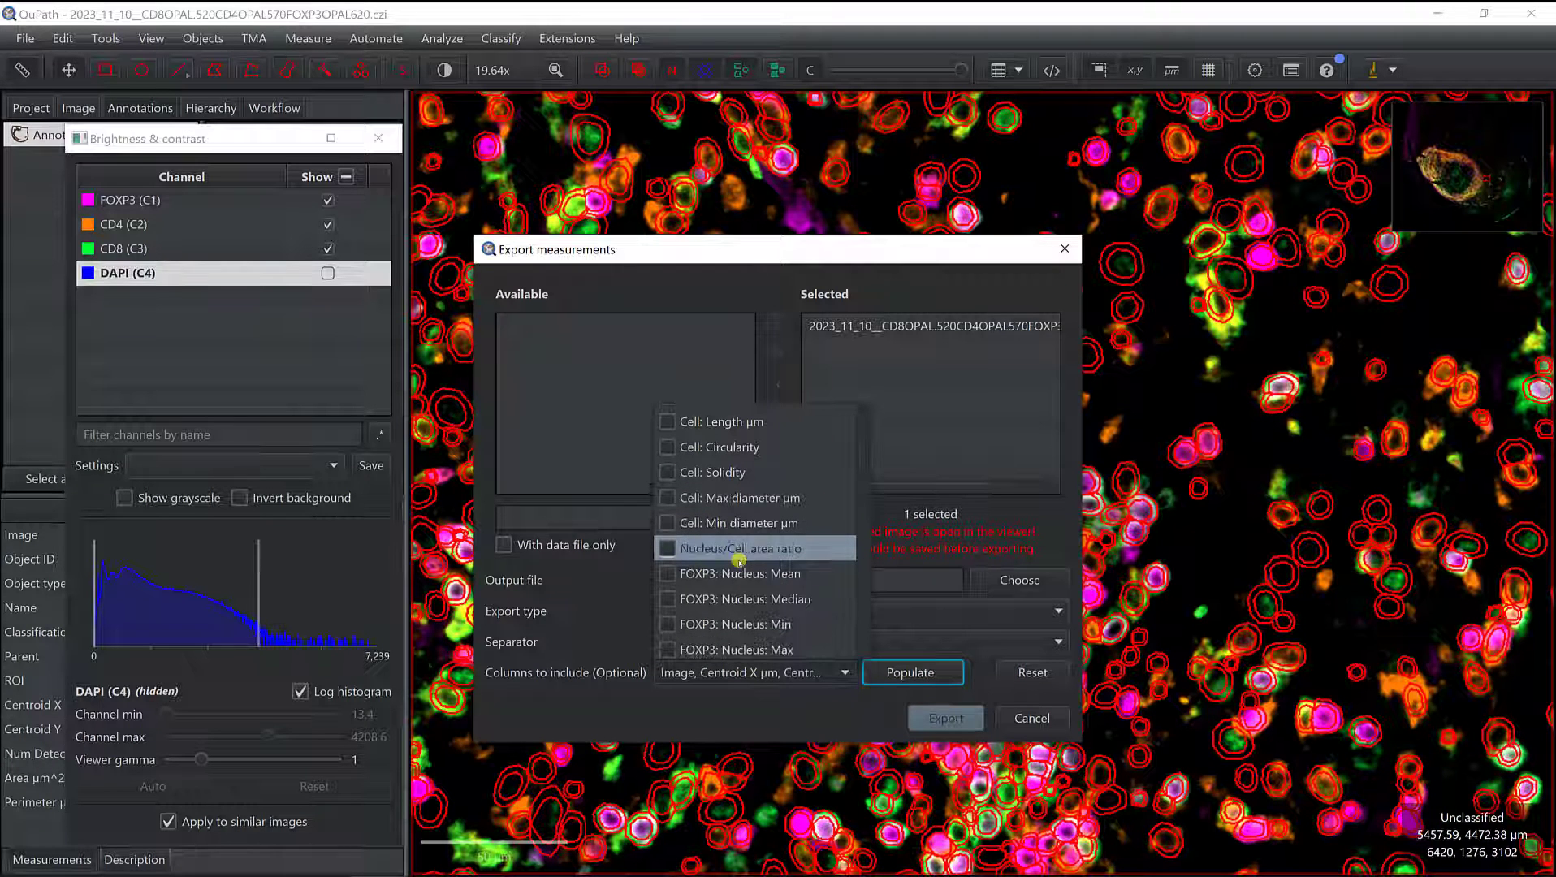
{"action": "scroll", "coordinate": [738, 561], "scroll_direction": "down", "scroll_amount": 1}
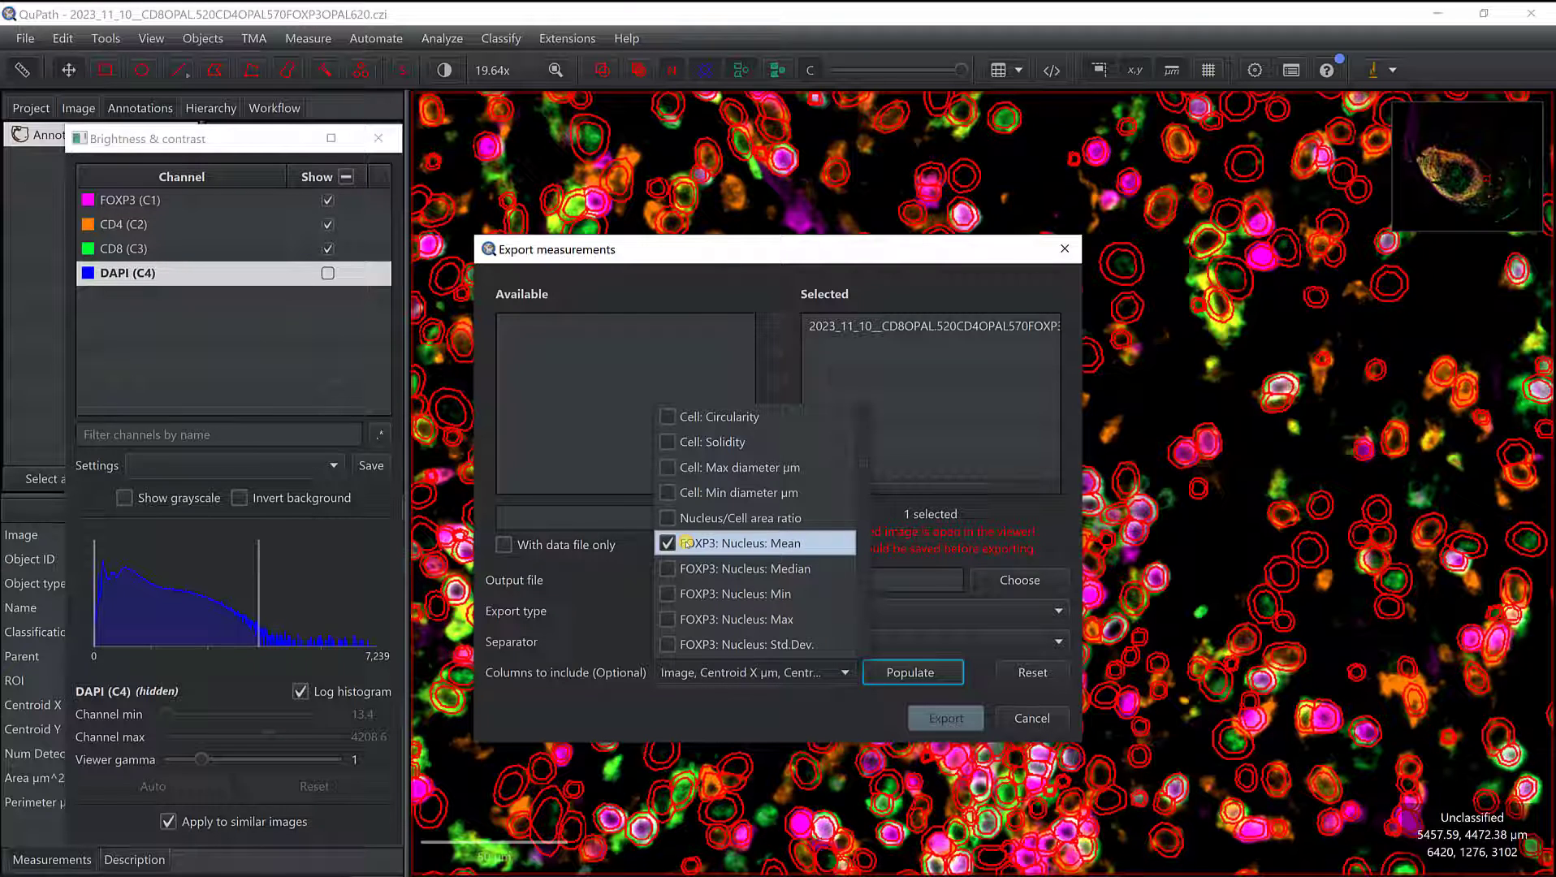
{"action": "scroll", "coordinate": [700, 536], "scroll_direction": "down", "scroll_amount": 6}
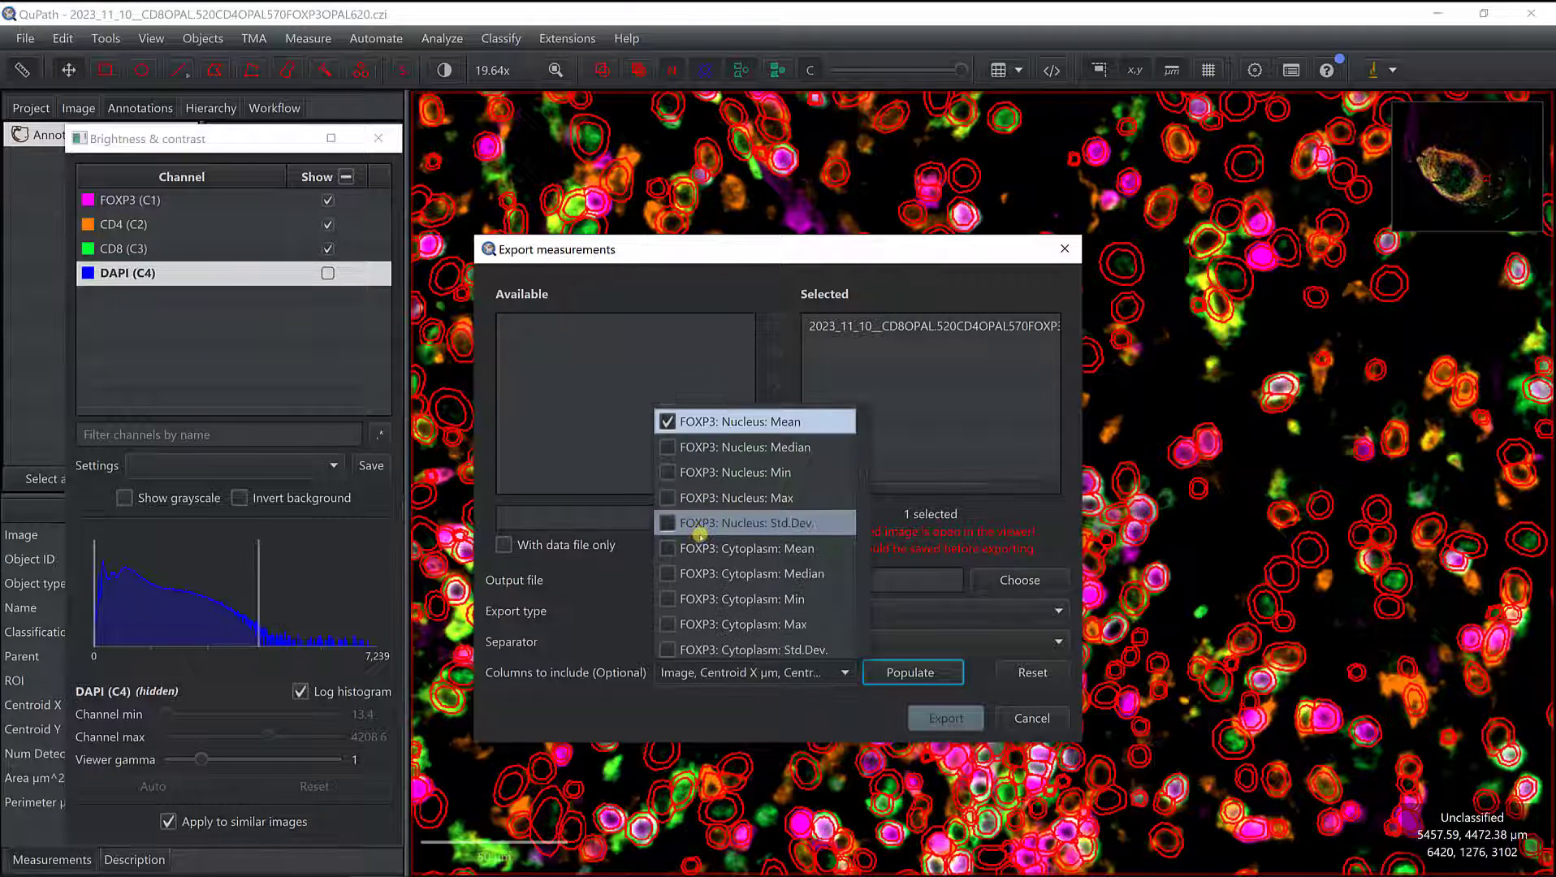
{"action": "scroll", "coordinate": [700, 536], "scroll_direction": "down", "scroll_amount": 4}
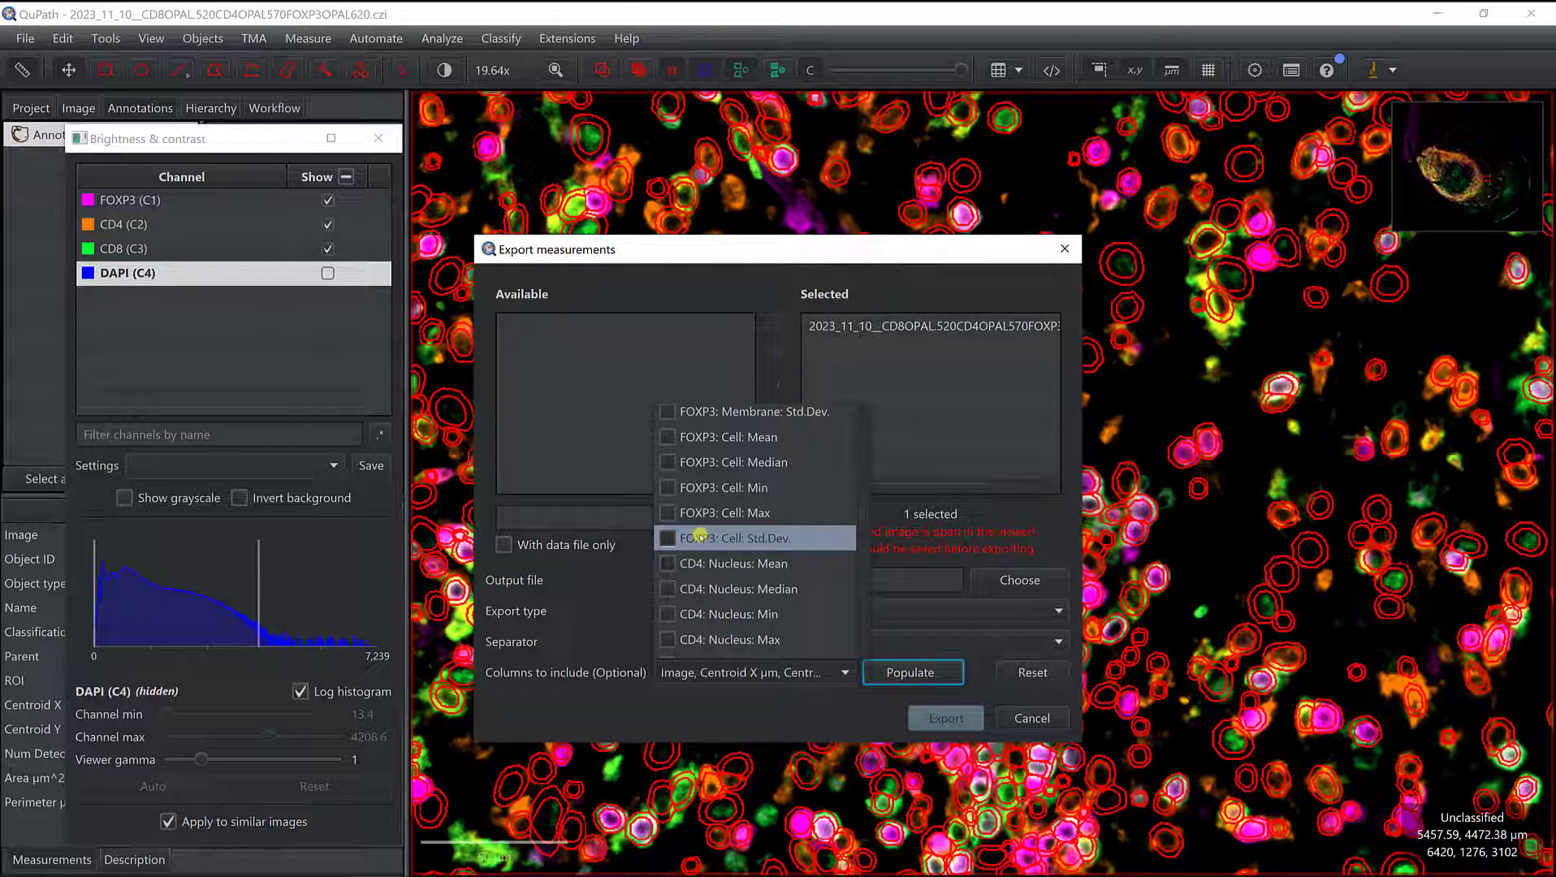
{"action": "scroll", "coordinate": [700, 536], "scroll_direction": "down", "scroll_amount": 2}
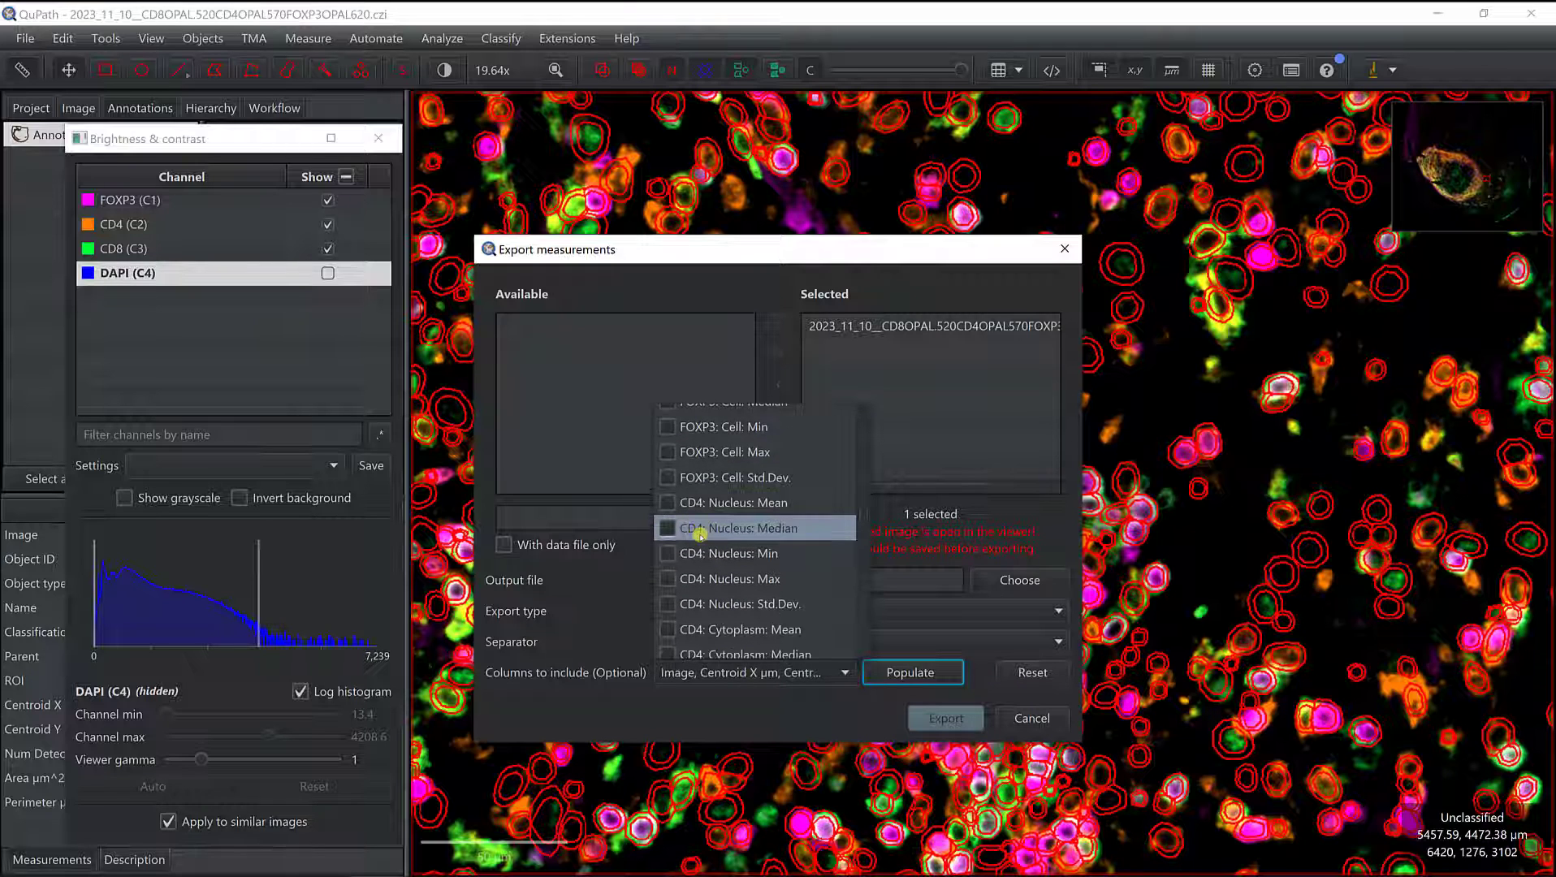
{"action": "scroll", "coordinate": [700, 536], "scroll_direction": "down", "scroll_amount": 2}
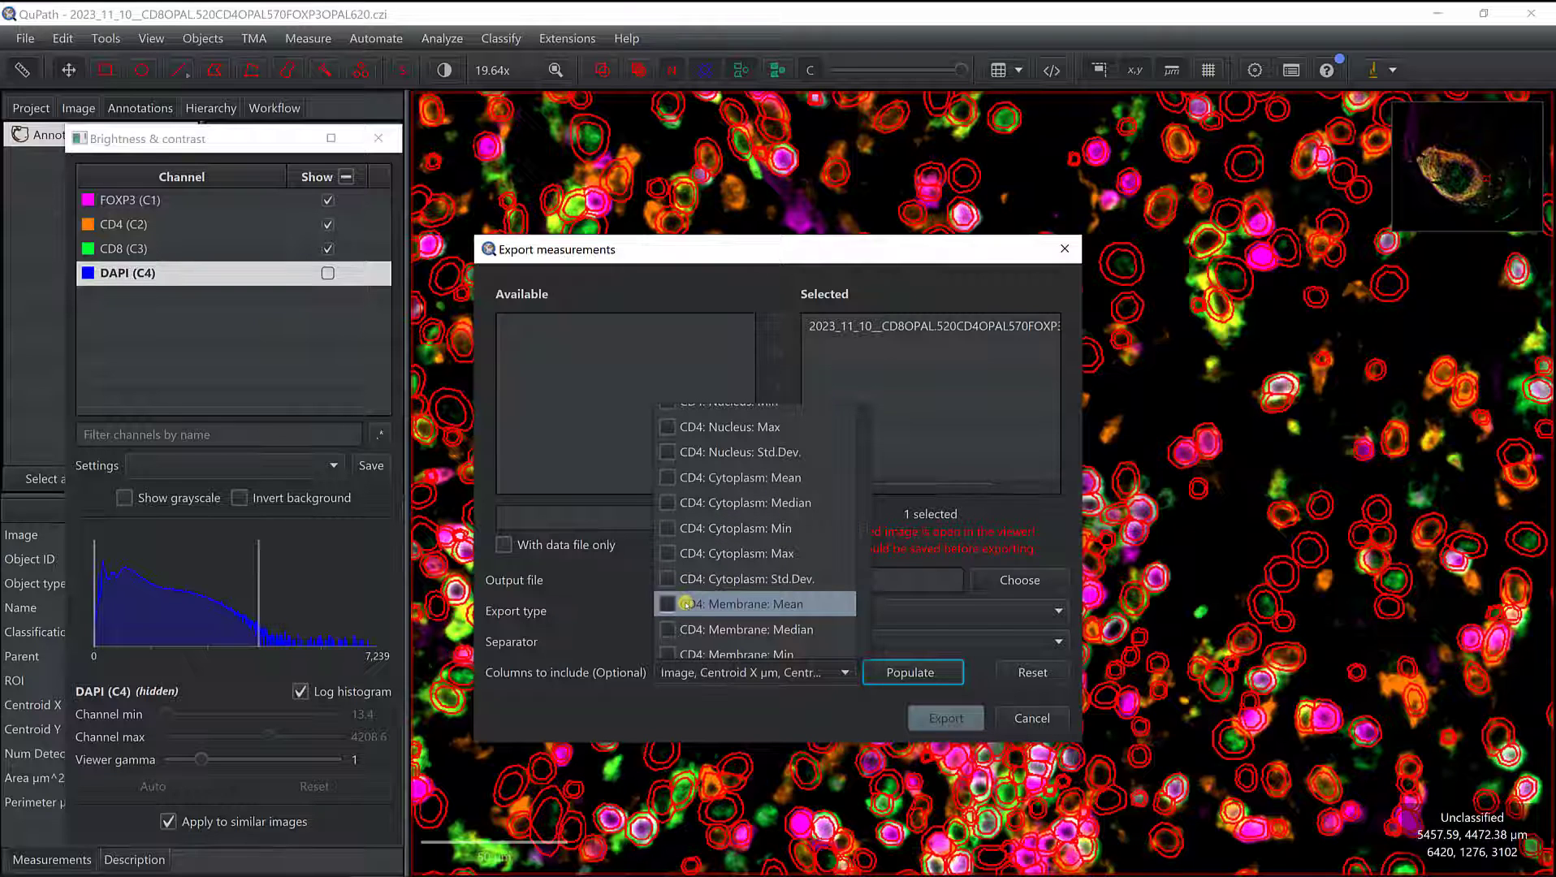
{"action": "left_click", "coordinate": [686, 604]}
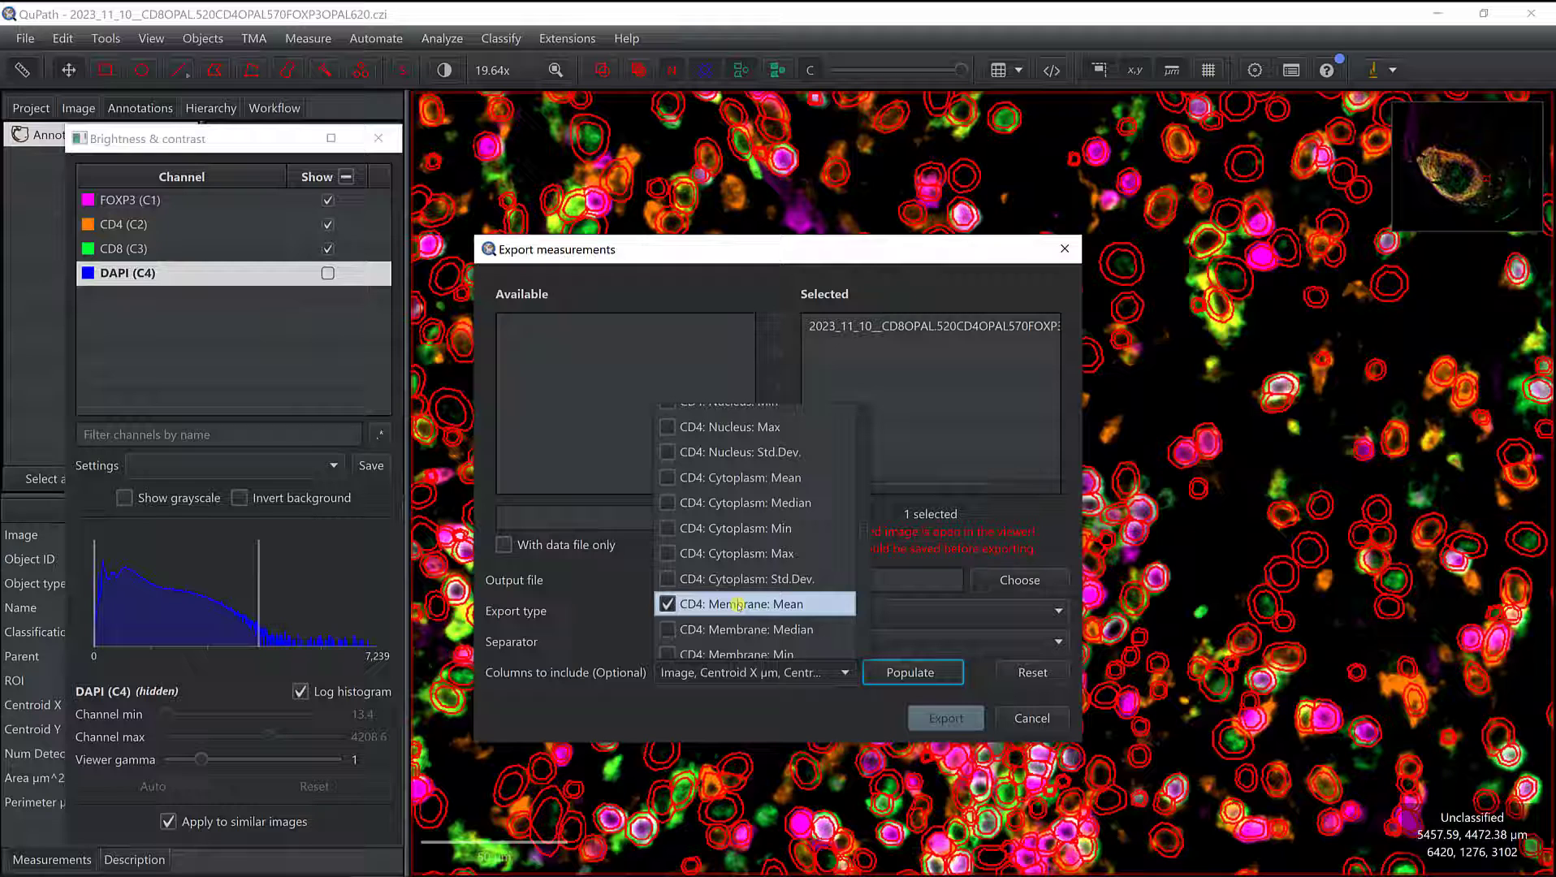
Add the CD8: Membrane: Mean column to the exported columns.
{"action": "scroll", "coordinate": [737, 605], "scroll_direction": "down", "scroll_amount": 5}
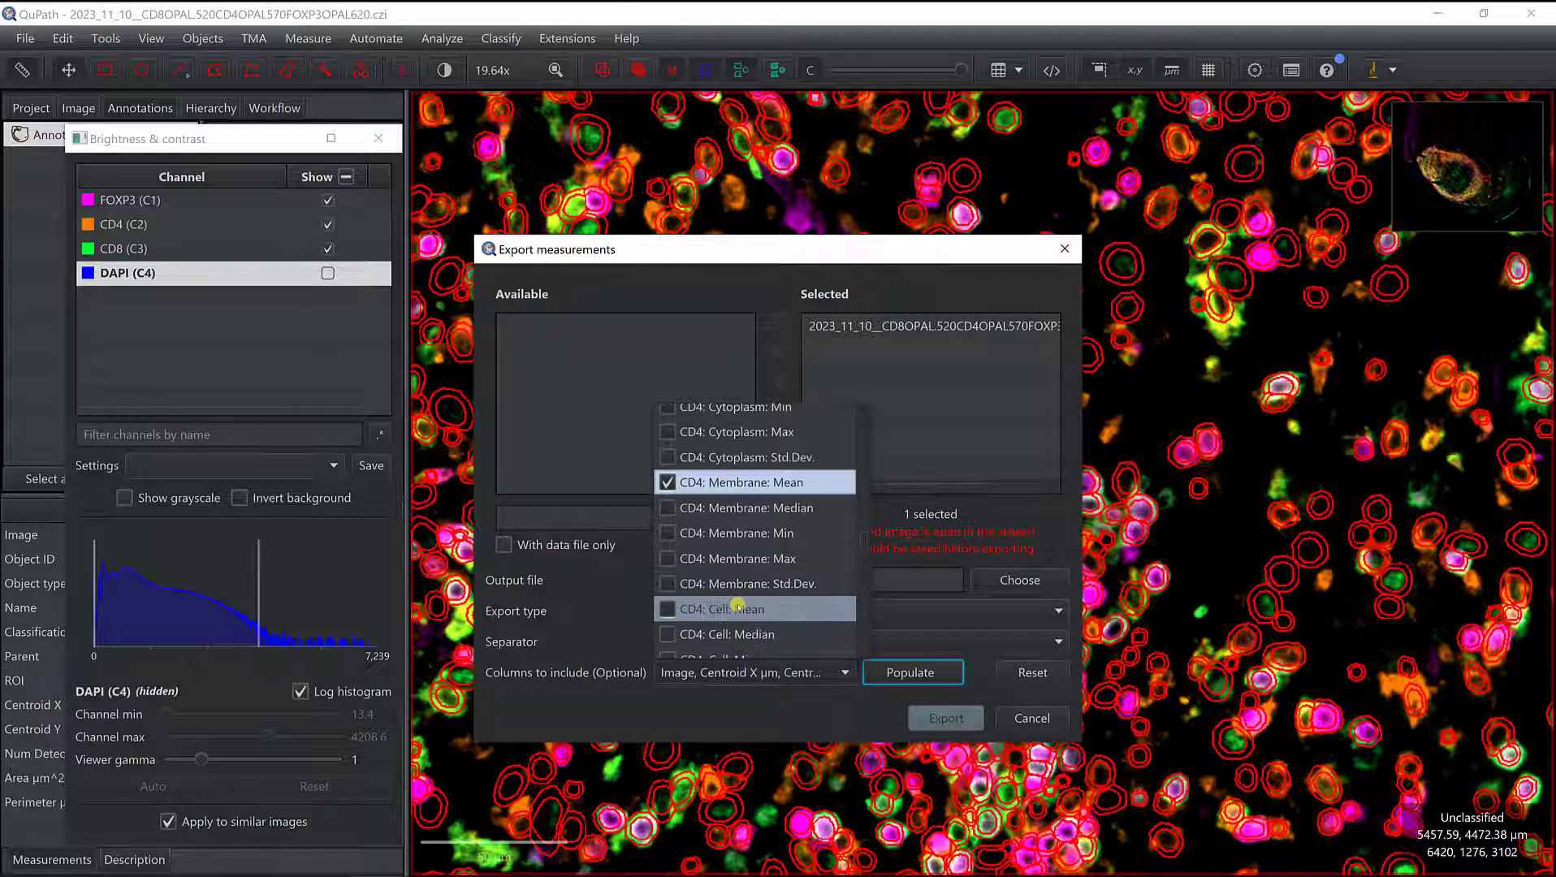
{"action": "scroll", "coordinate": [738, 605], "scroll_direction": "down", "scroll_amount": 1}
{"action": "scroll", "coordinate": [737, 605], "scroll_direction": "down", "scroll_amount": 8}
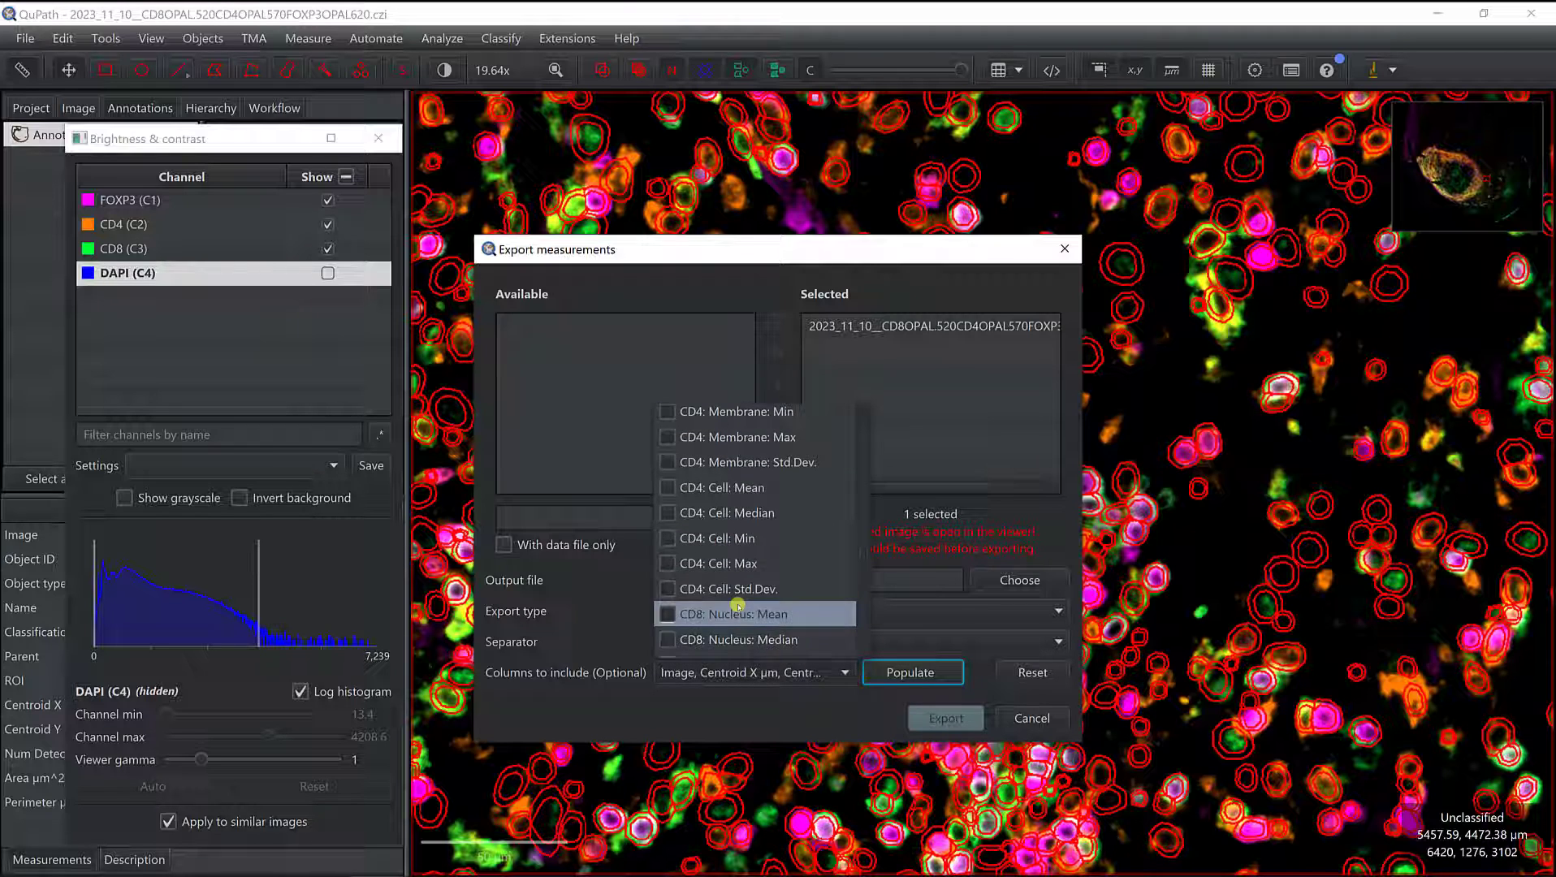
{"action": "scroll", "coordinate": [737, 605], "scroll_direction": "down", "scroll_amount": 7}
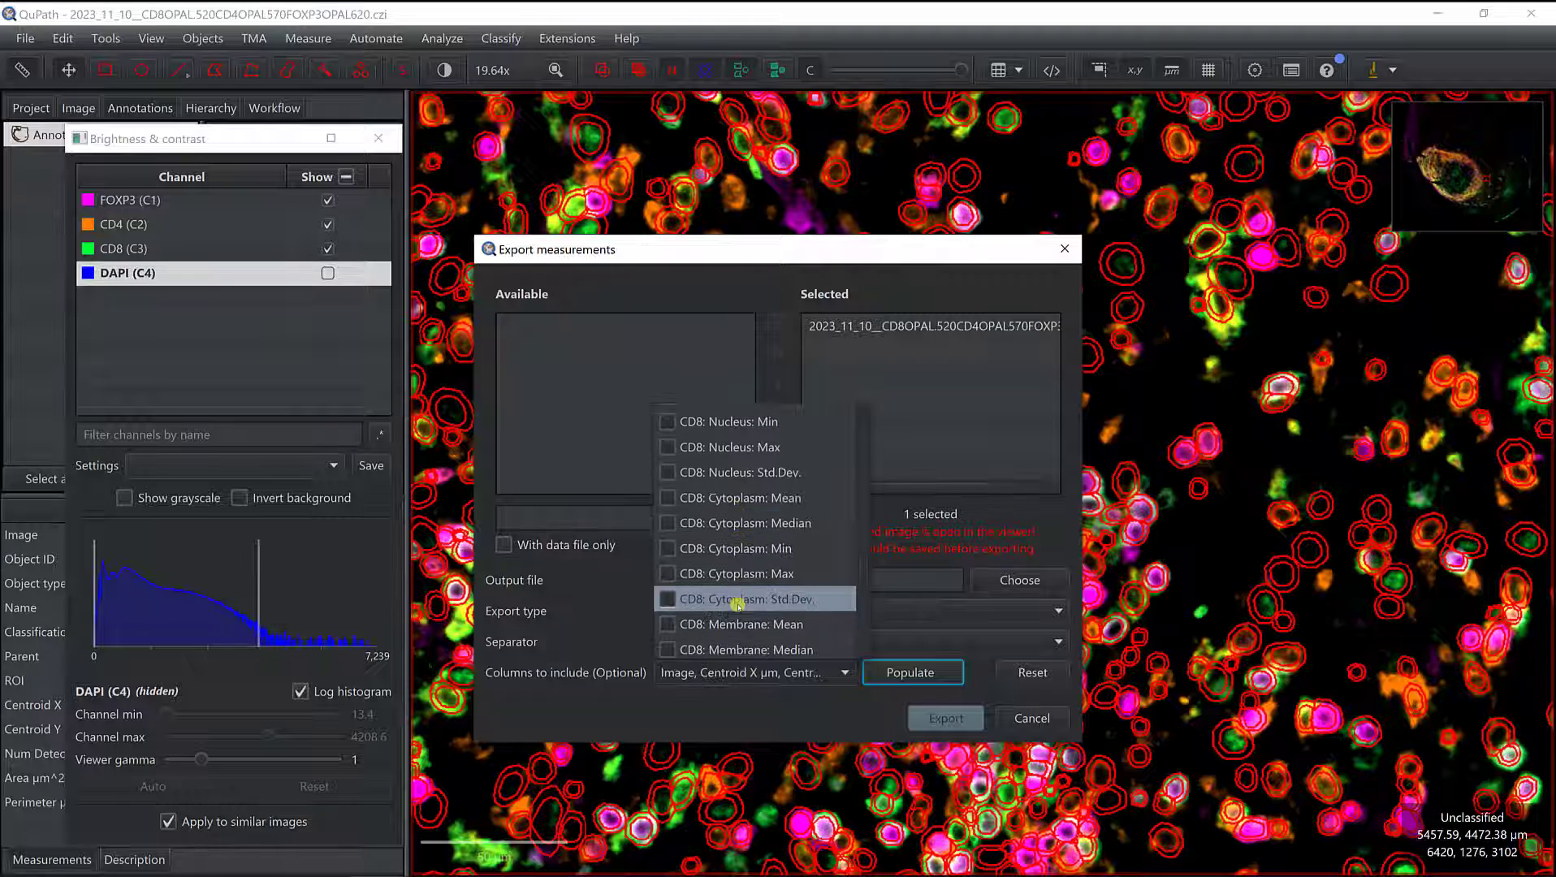
{"action": "left_click", "coordinate": [711, 566]}
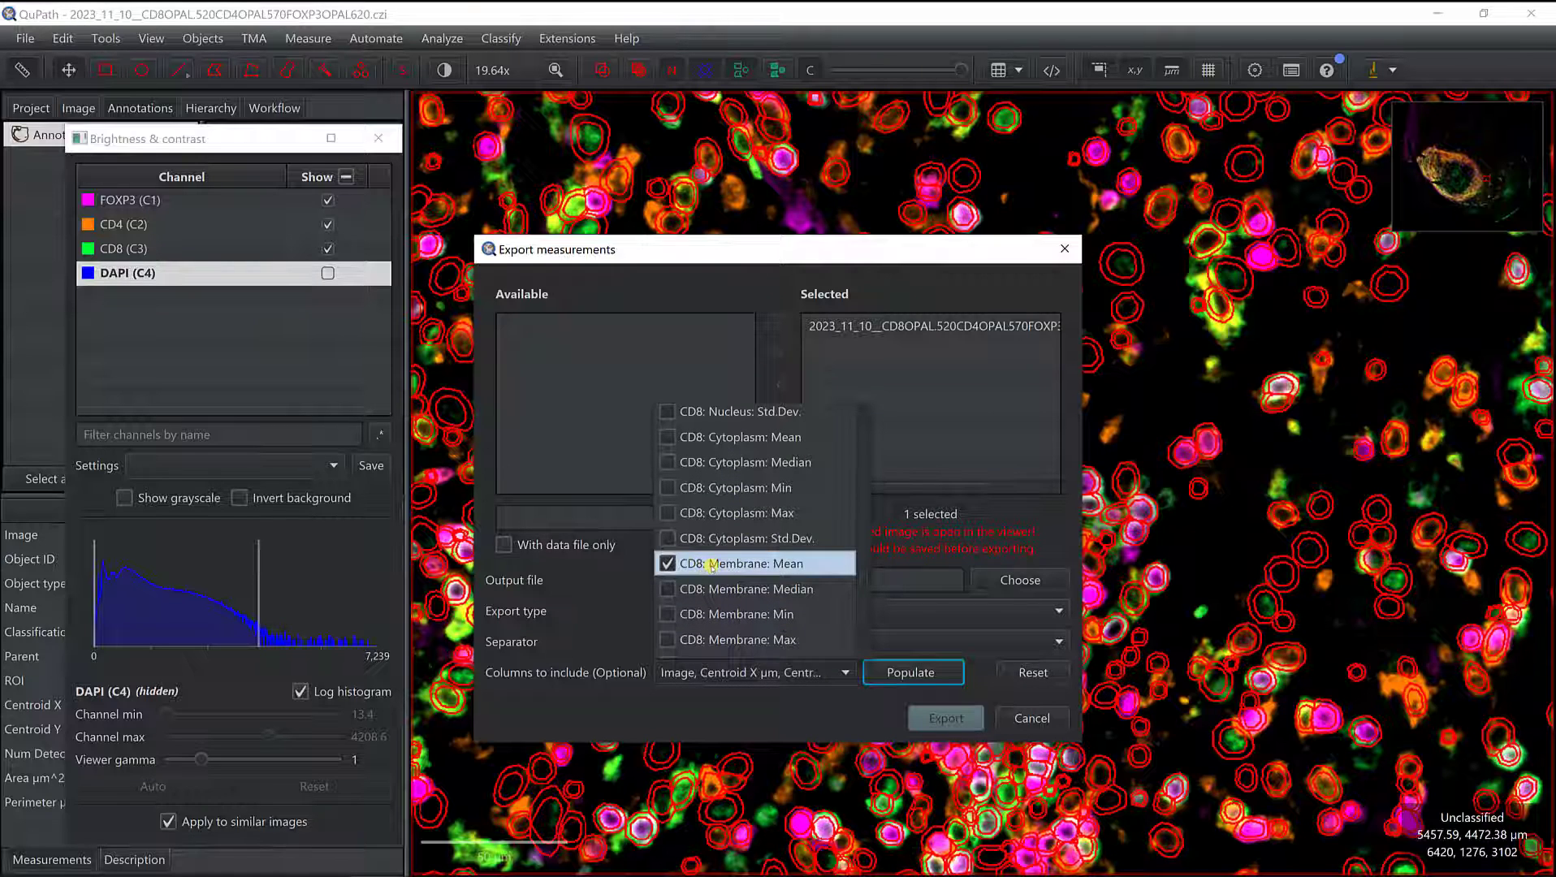
{"action": "scroll", "coordinate": [719, 569], "scroll_direction": "down", "scroll_amount": 4}
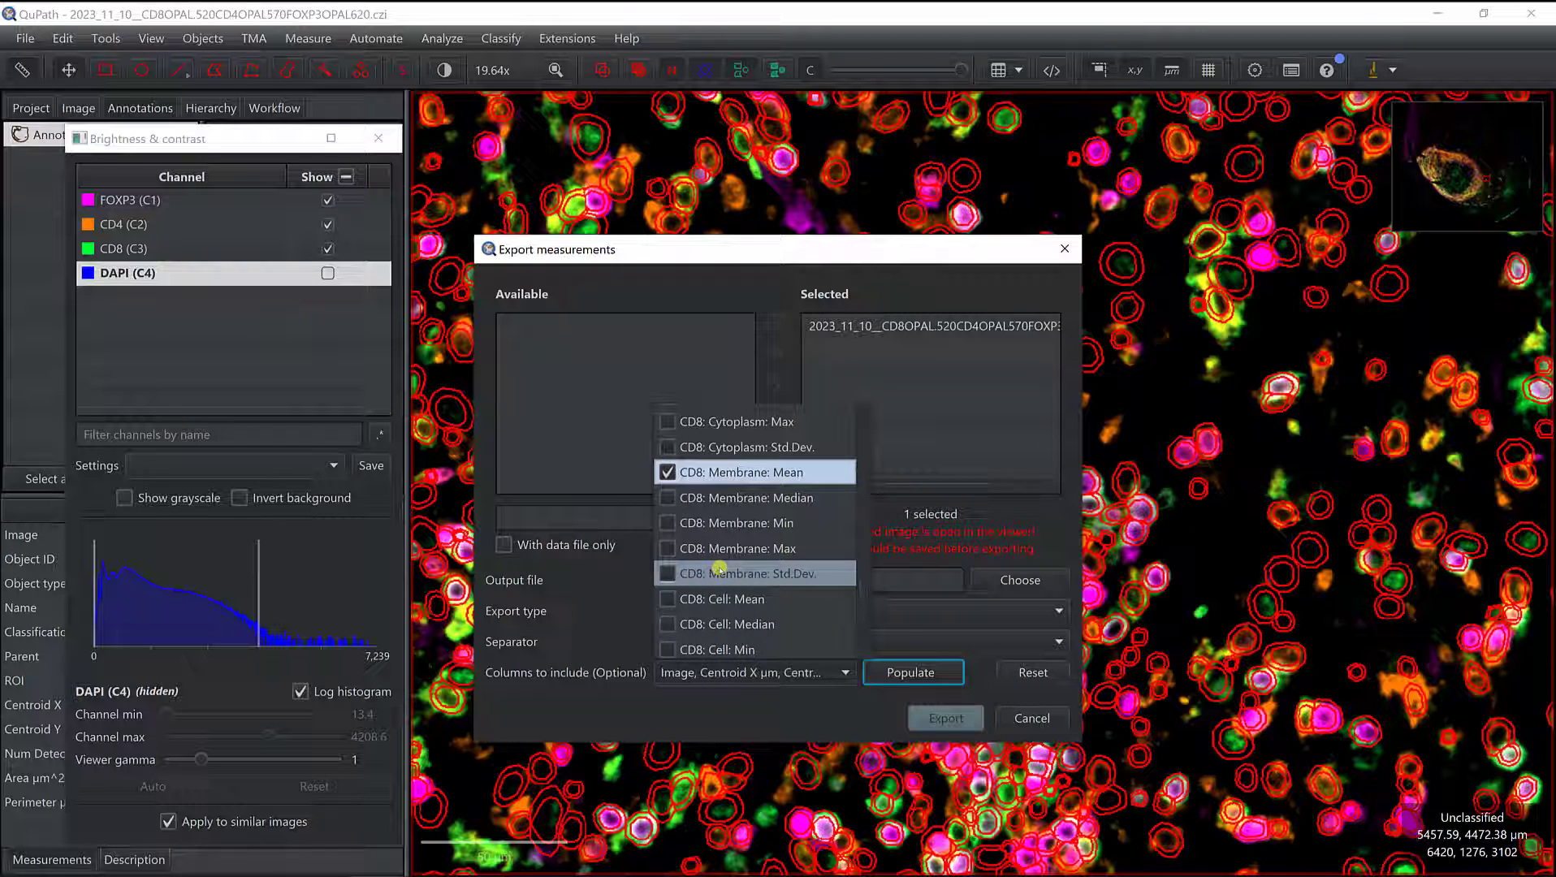
{"action": "scroll", "coordinate": [719, 568], "scroll_direction": "up", "scroll_amount": 10}
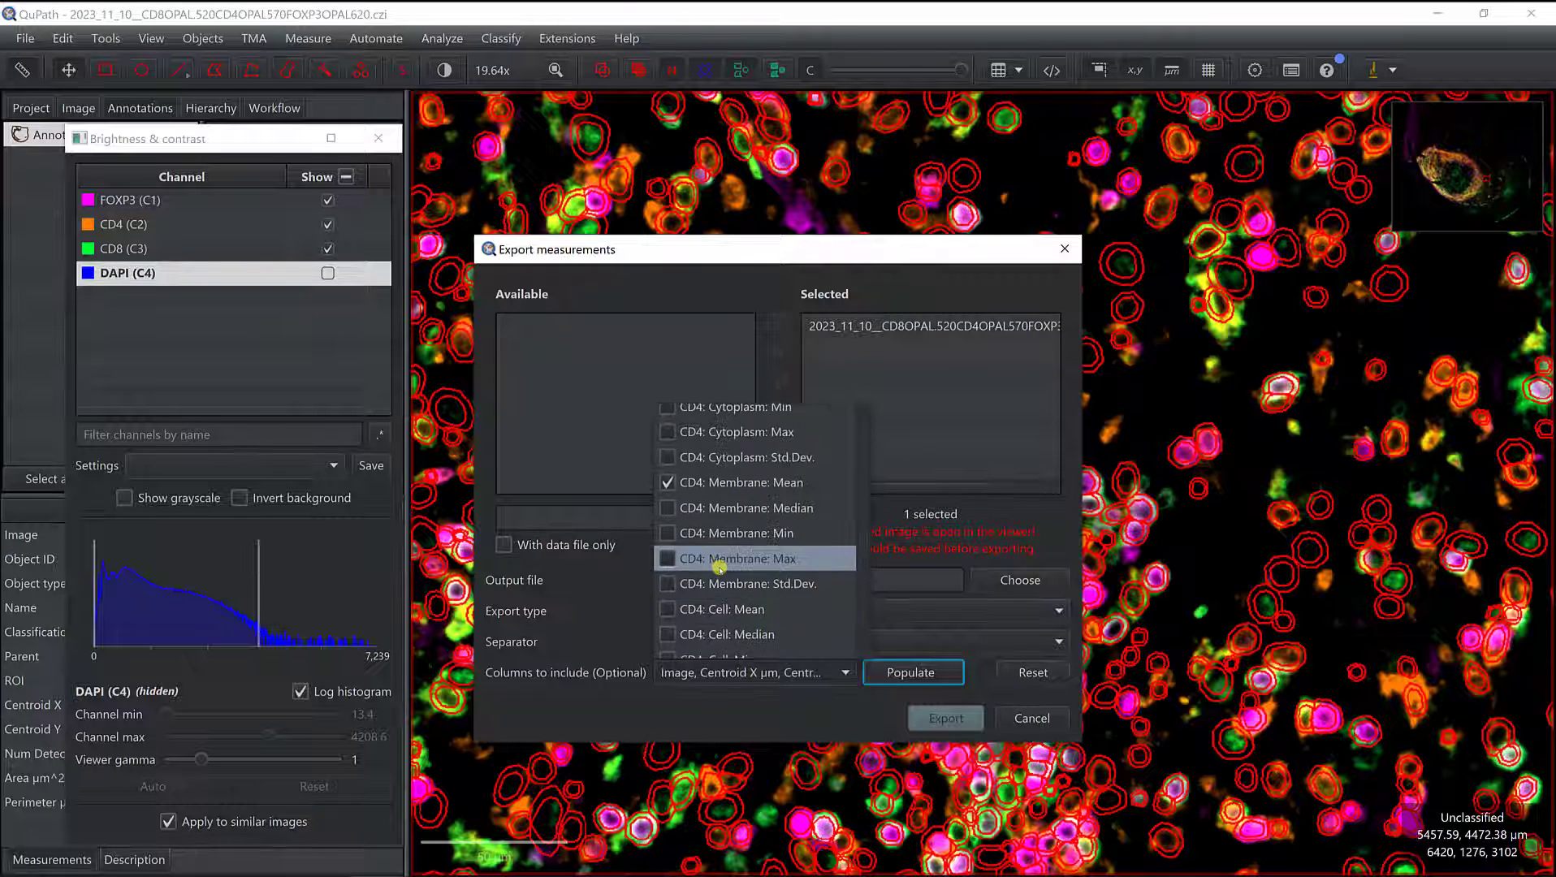
{"action": "scroll", "coordinate": [720, 569], "scroll_direction": "up", "scroll_amount": 7}
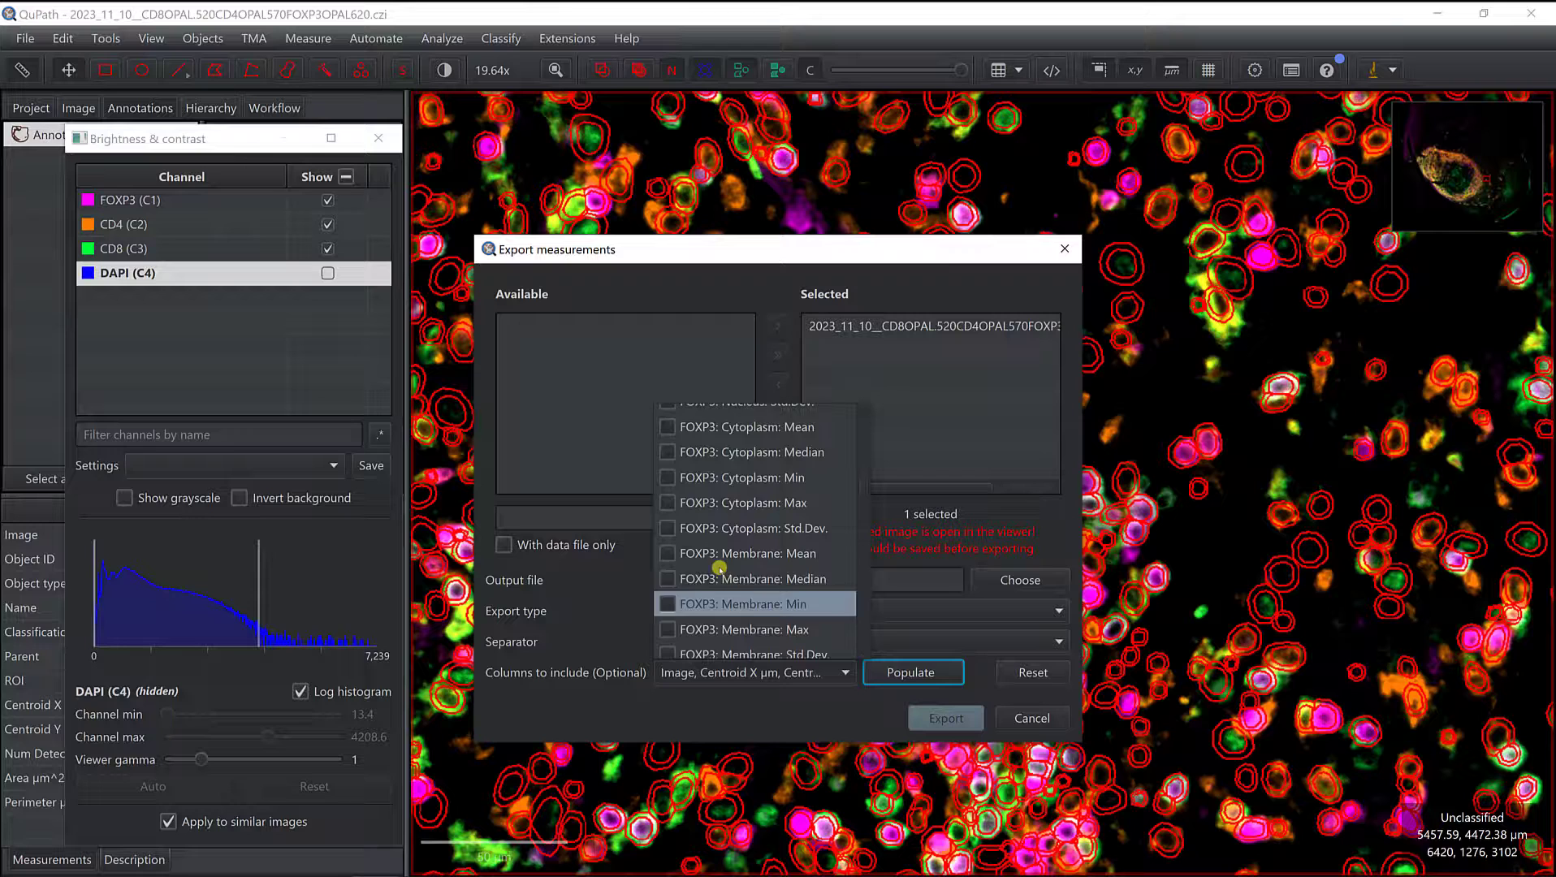
{"action": "scroll", "coordinate": [719, 569], "scroll_direction": "up", "scroll_amount": 8}
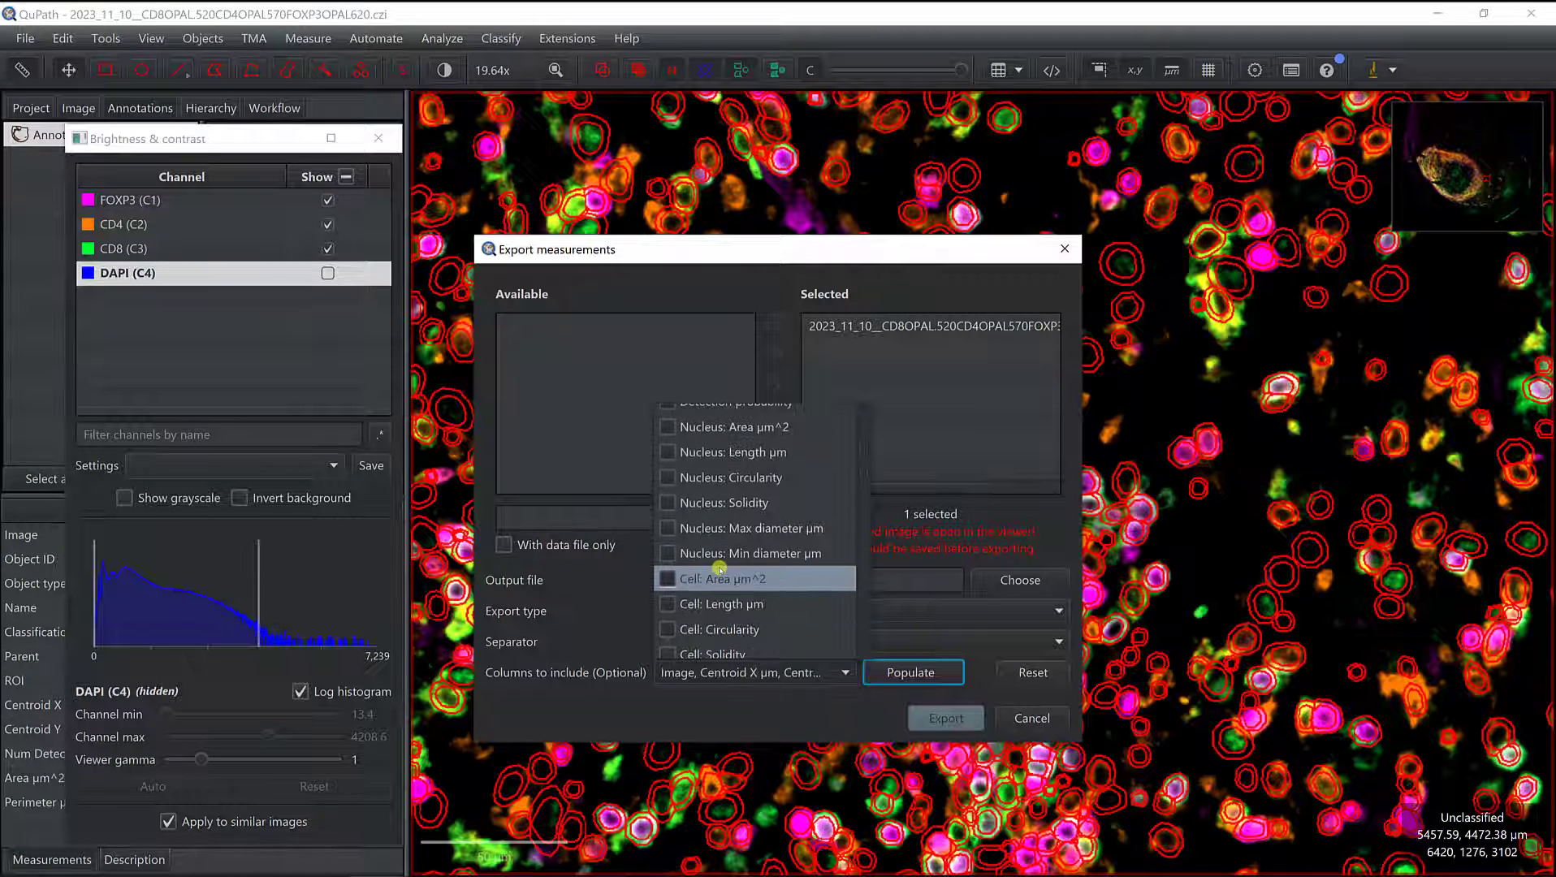
{"action": "scroll", "coordinate": [720, 568], "scroll_direction": "up", "scroll_amount": 3}
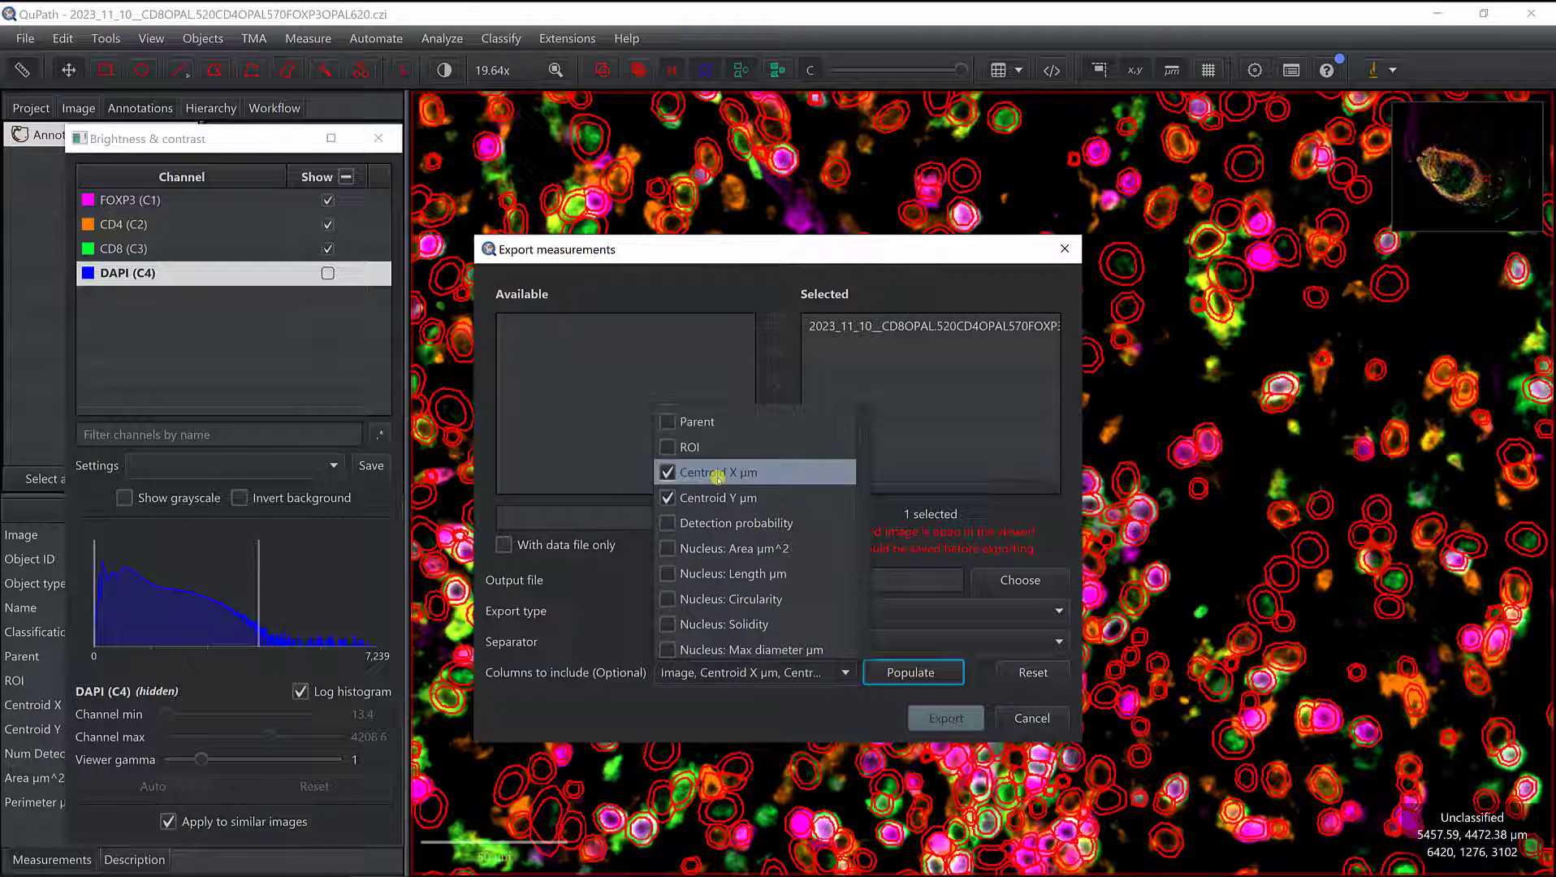
{"action": "scroll", "coordinate": [723, 509], "scroll_direction": "up", "scroll_amount": 2}
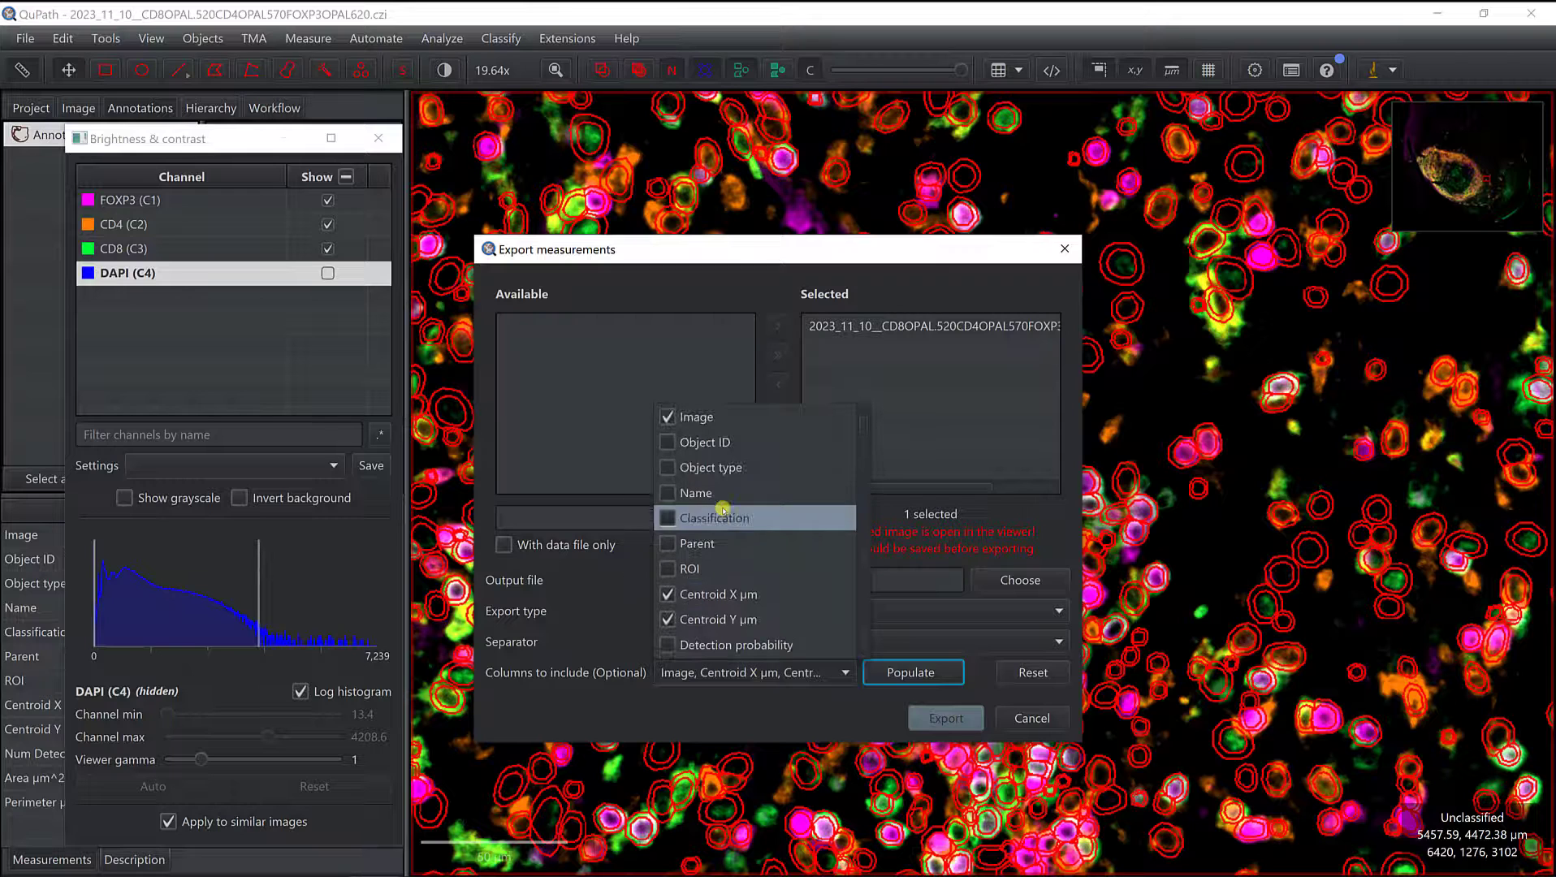
Set the output file to measurements.csv in the Desktop Project folder.
{"action": "left_click", "coordinate": [628, 616]}
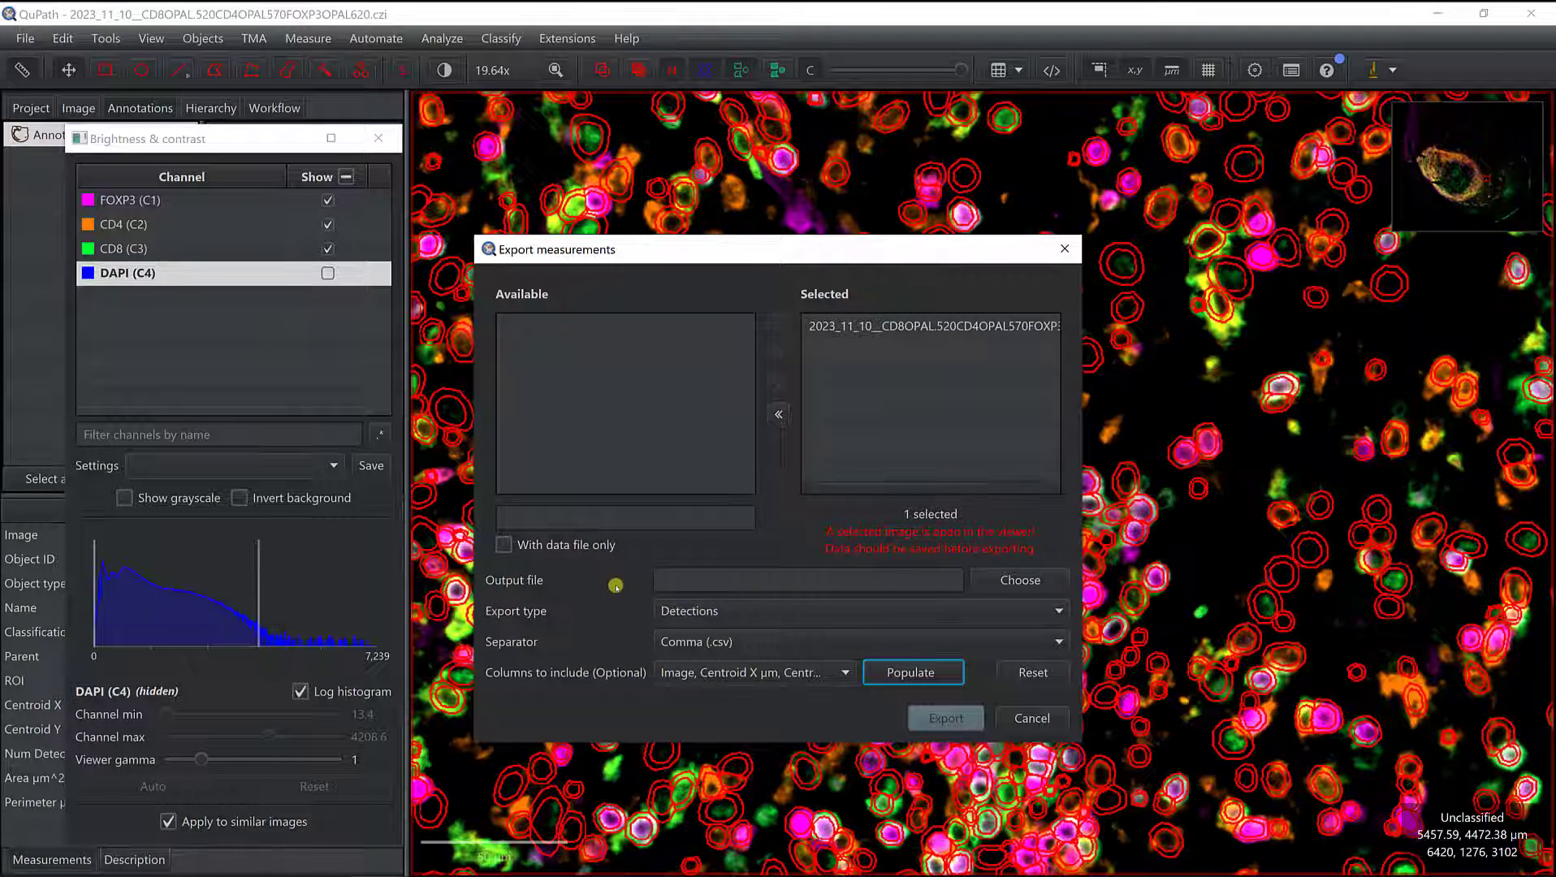
{"action": "left_click", "coordinate": [1013, 583]}
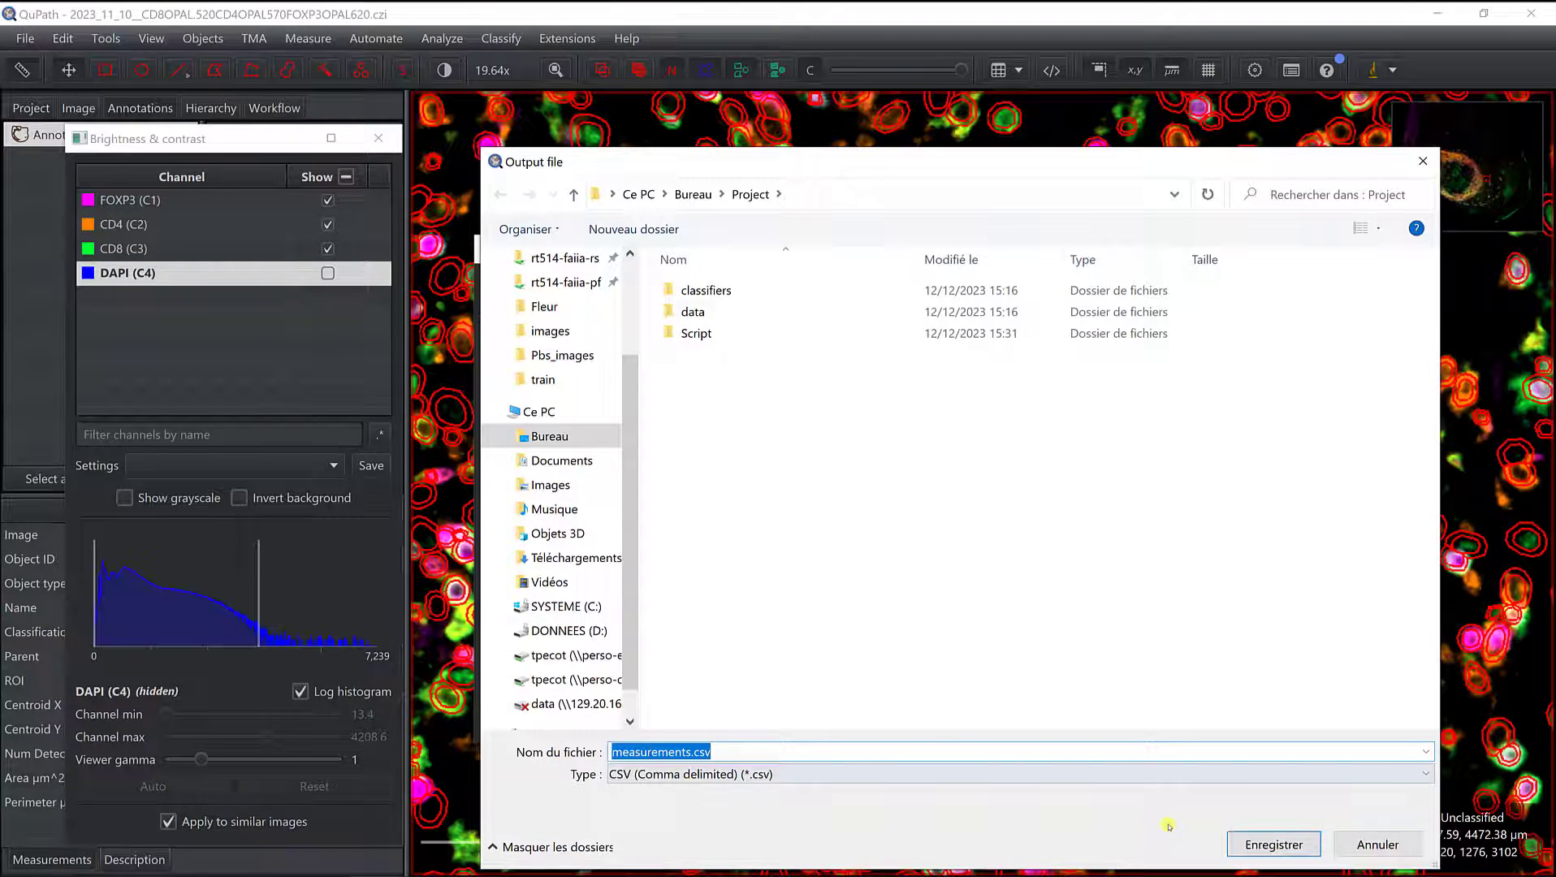
{"action": "left_click", "coordinate": [1254, 843]}
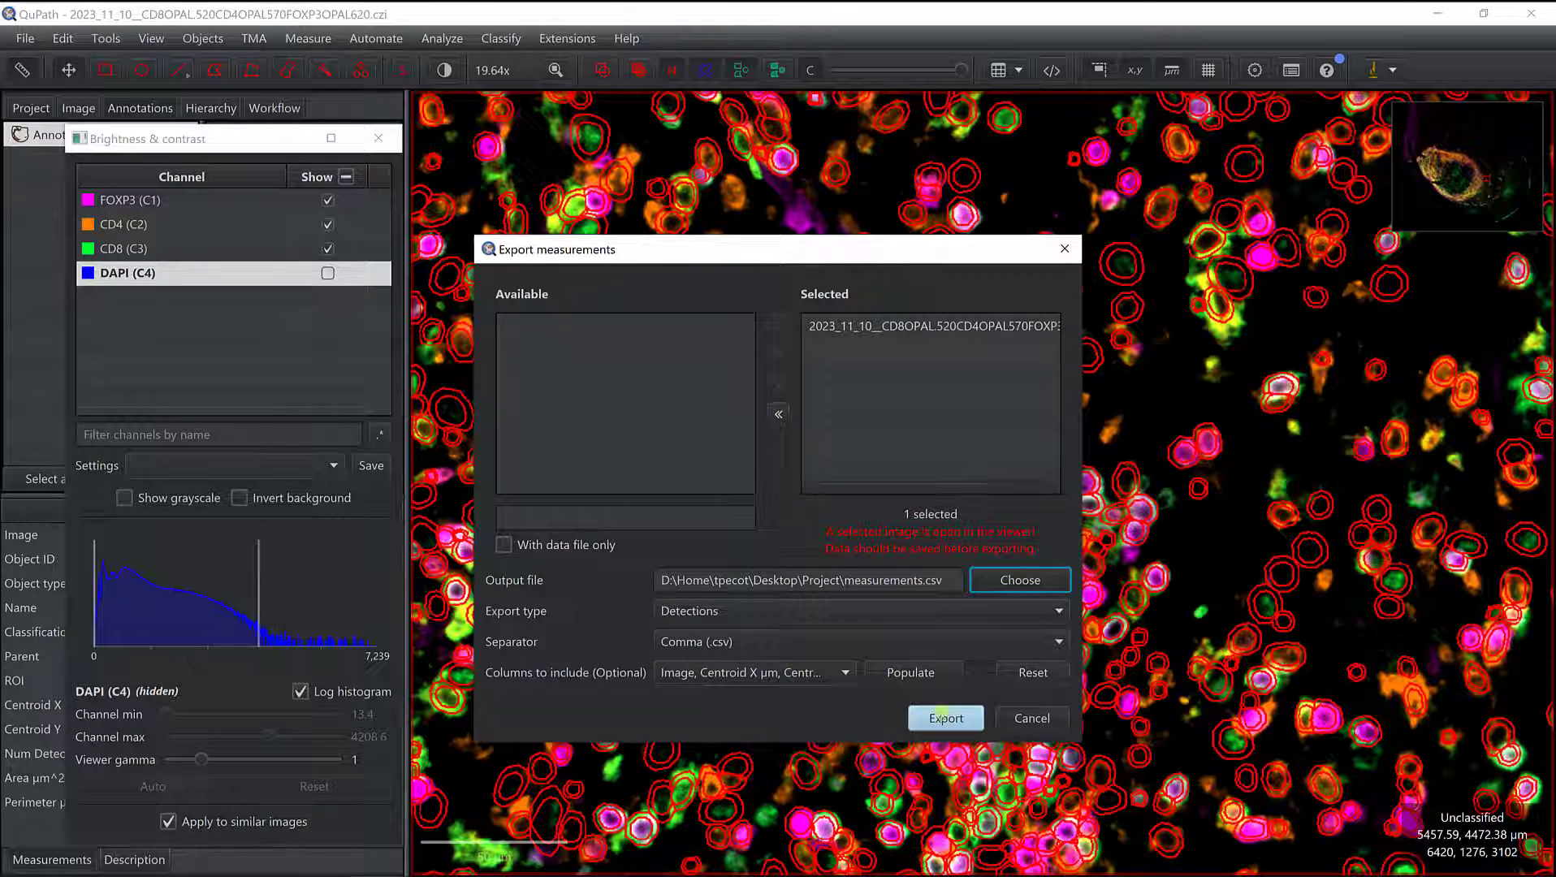
Export the detections to measurements.csv and acknowledge the Export completed message.
{"action": "left_click", "coordinate": [943, 719]}
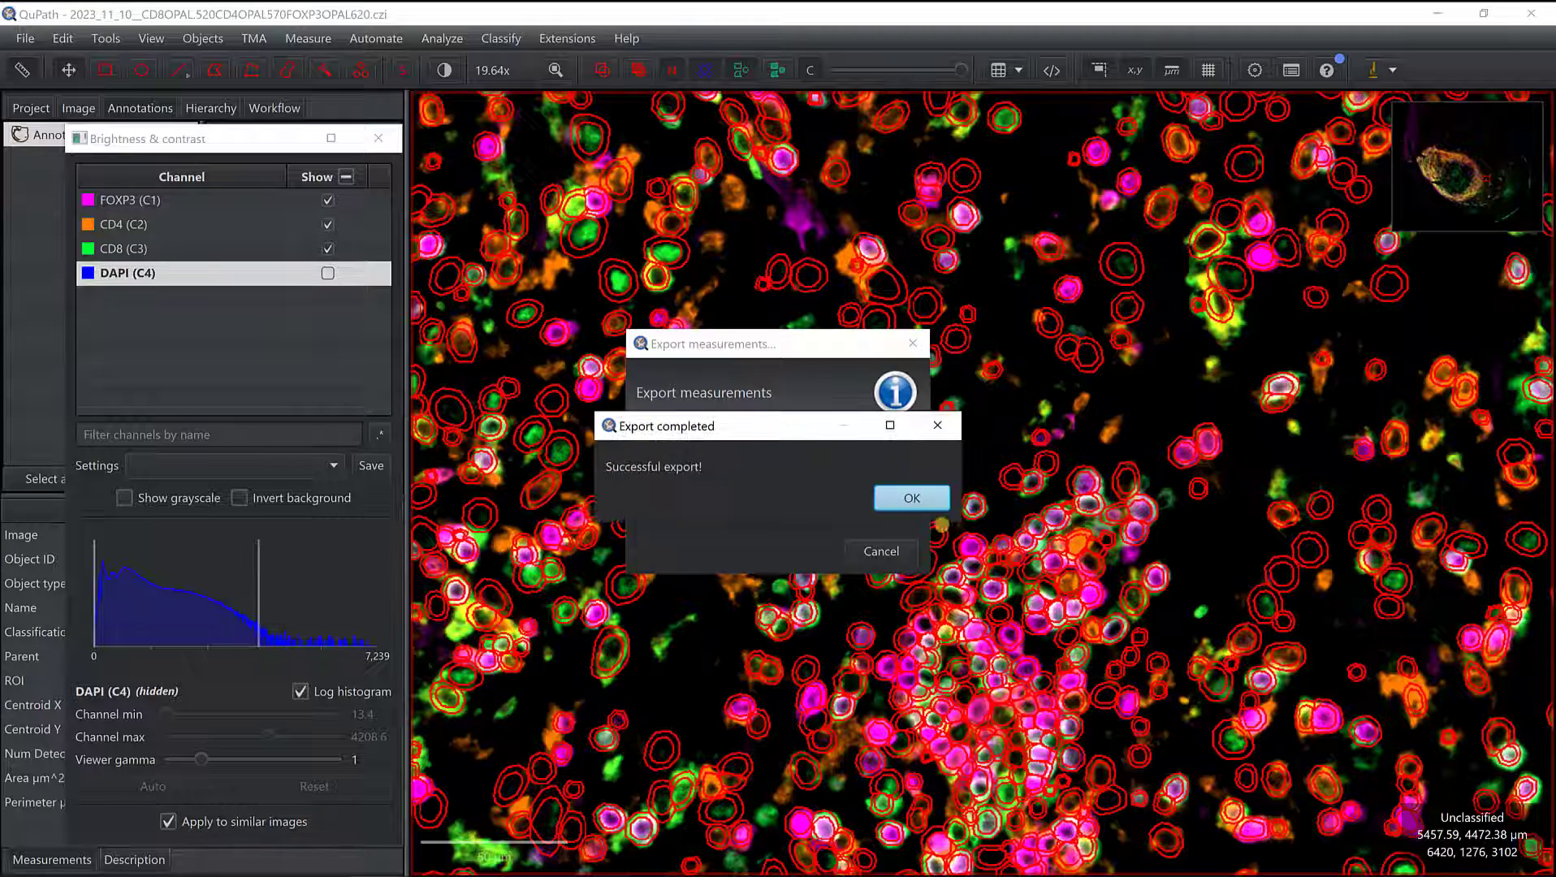
{"action": "left_click", "coordinate": [906, 498]}
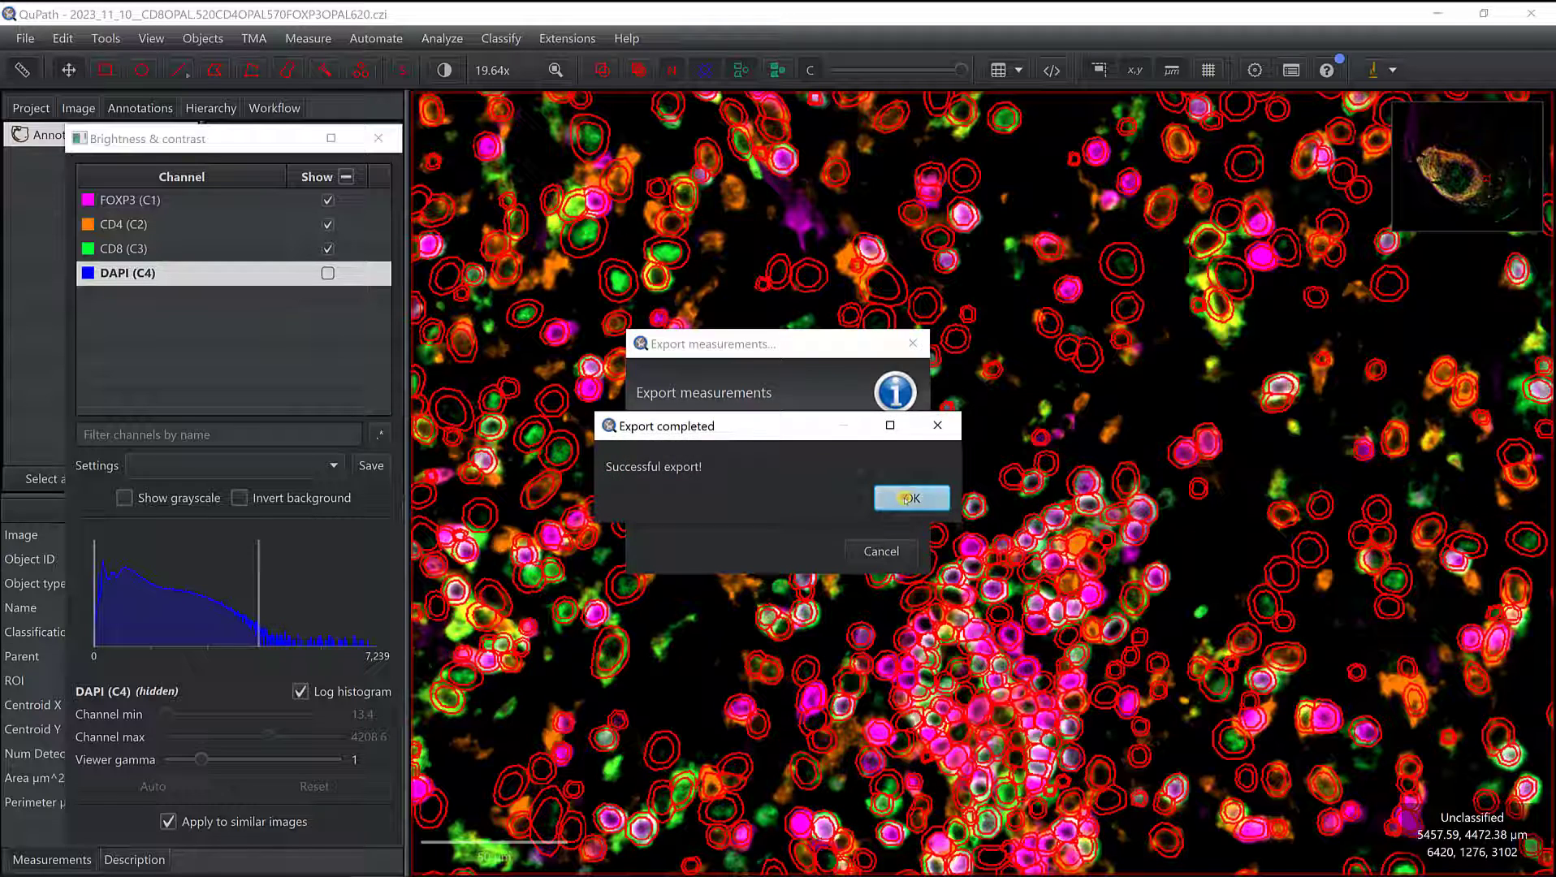
Minimize QuPath, go to the Project folder in Explorer and open measurements.csv.
{"action": "left_click", "coordinate": [1435, 15]}
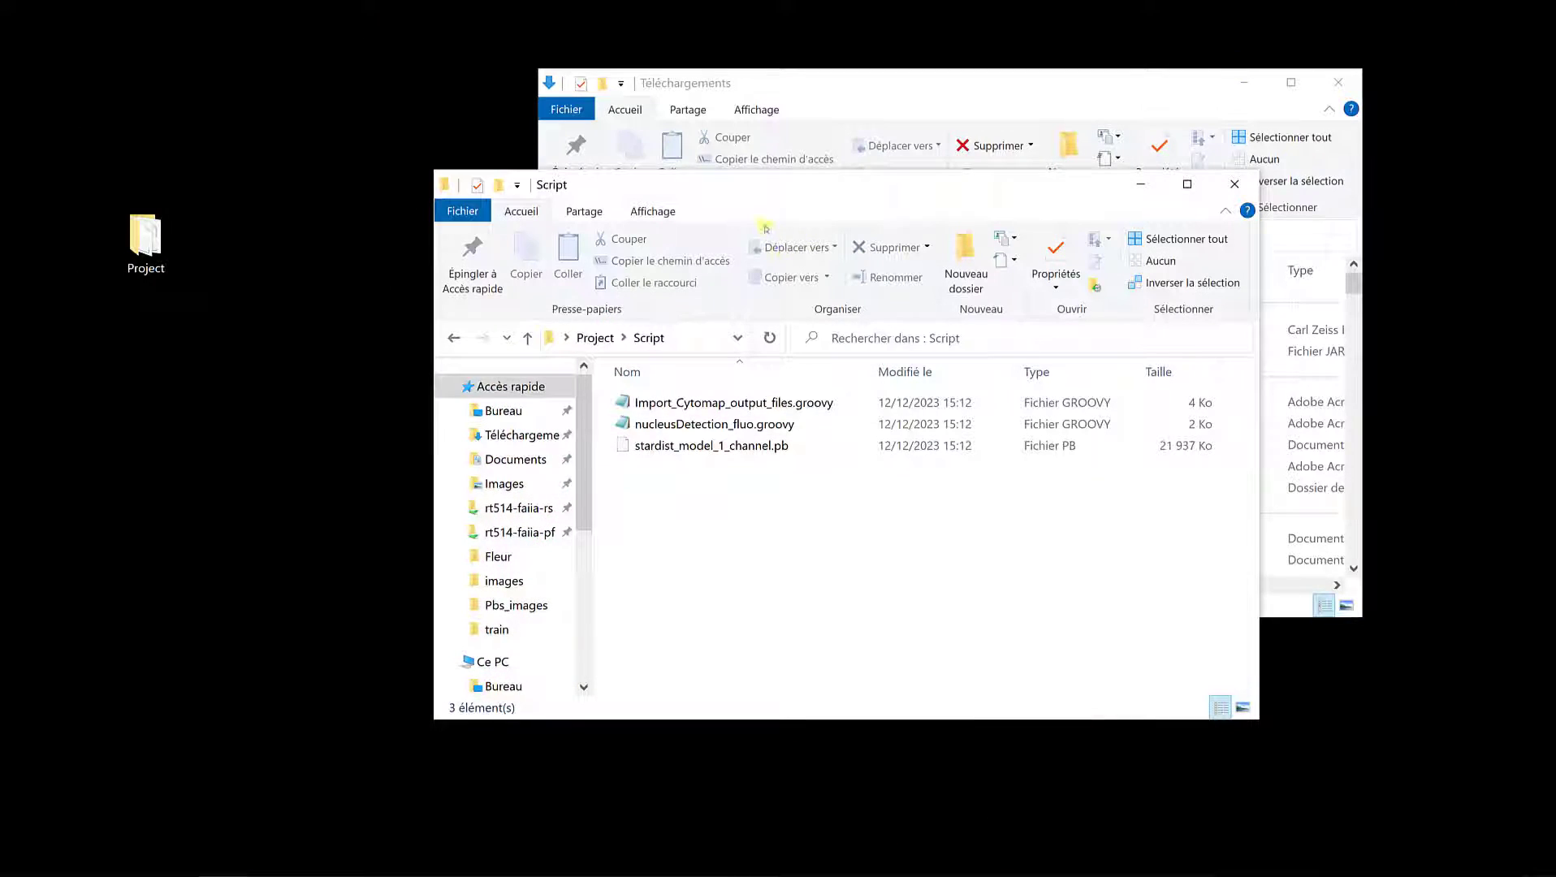
{"action": "left_click", "coordinate": [994, 102]}
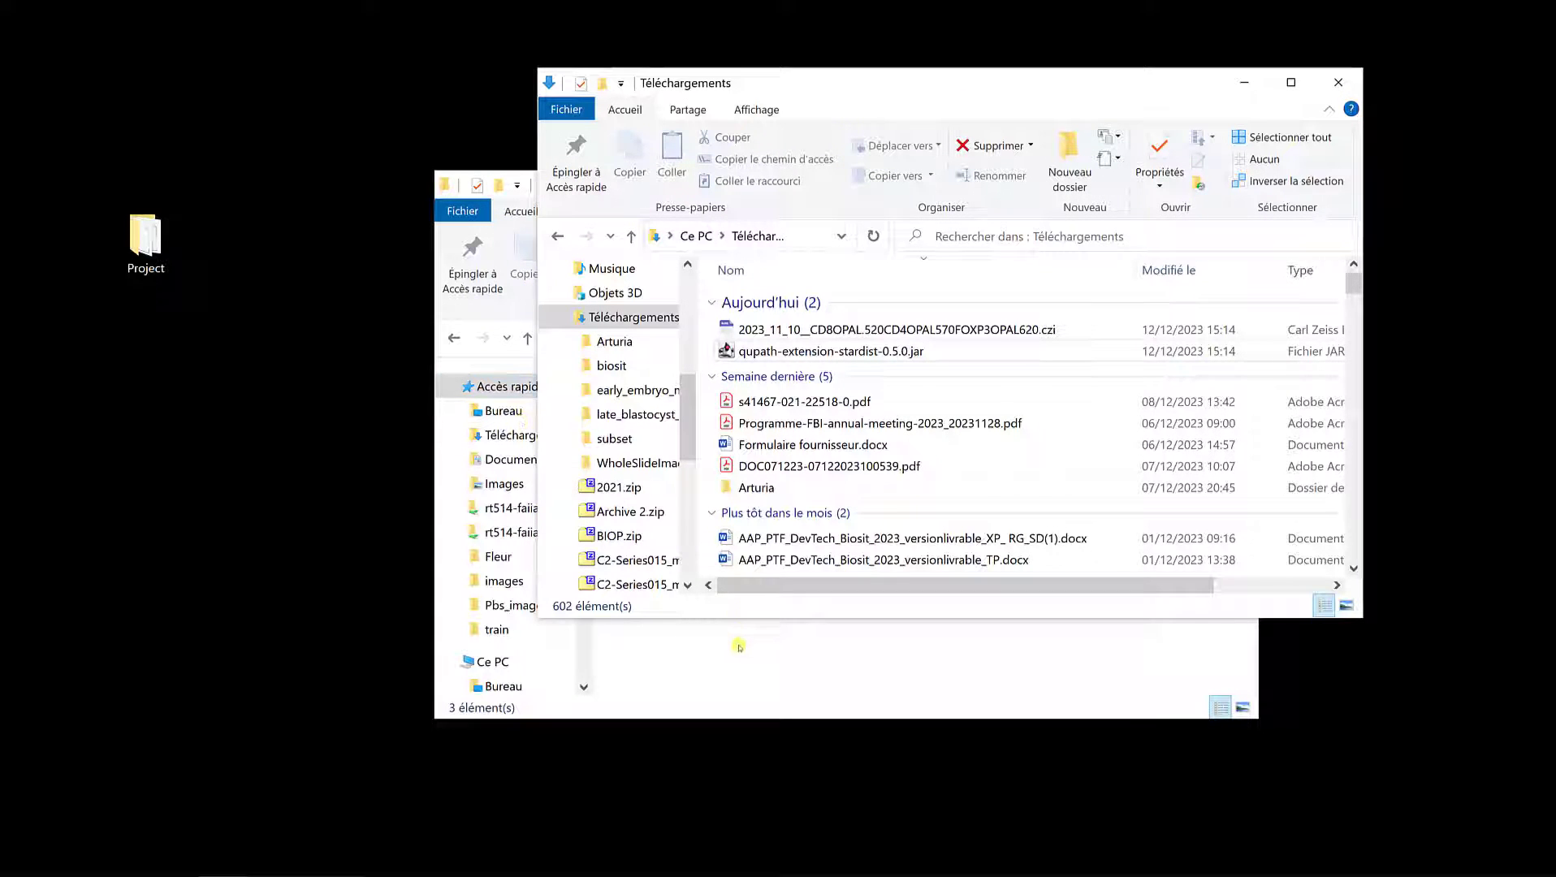
{"action": "left_click", "coordinate": [739, 642]}
{"action": "left_click", "coordinate": [593, 337]}
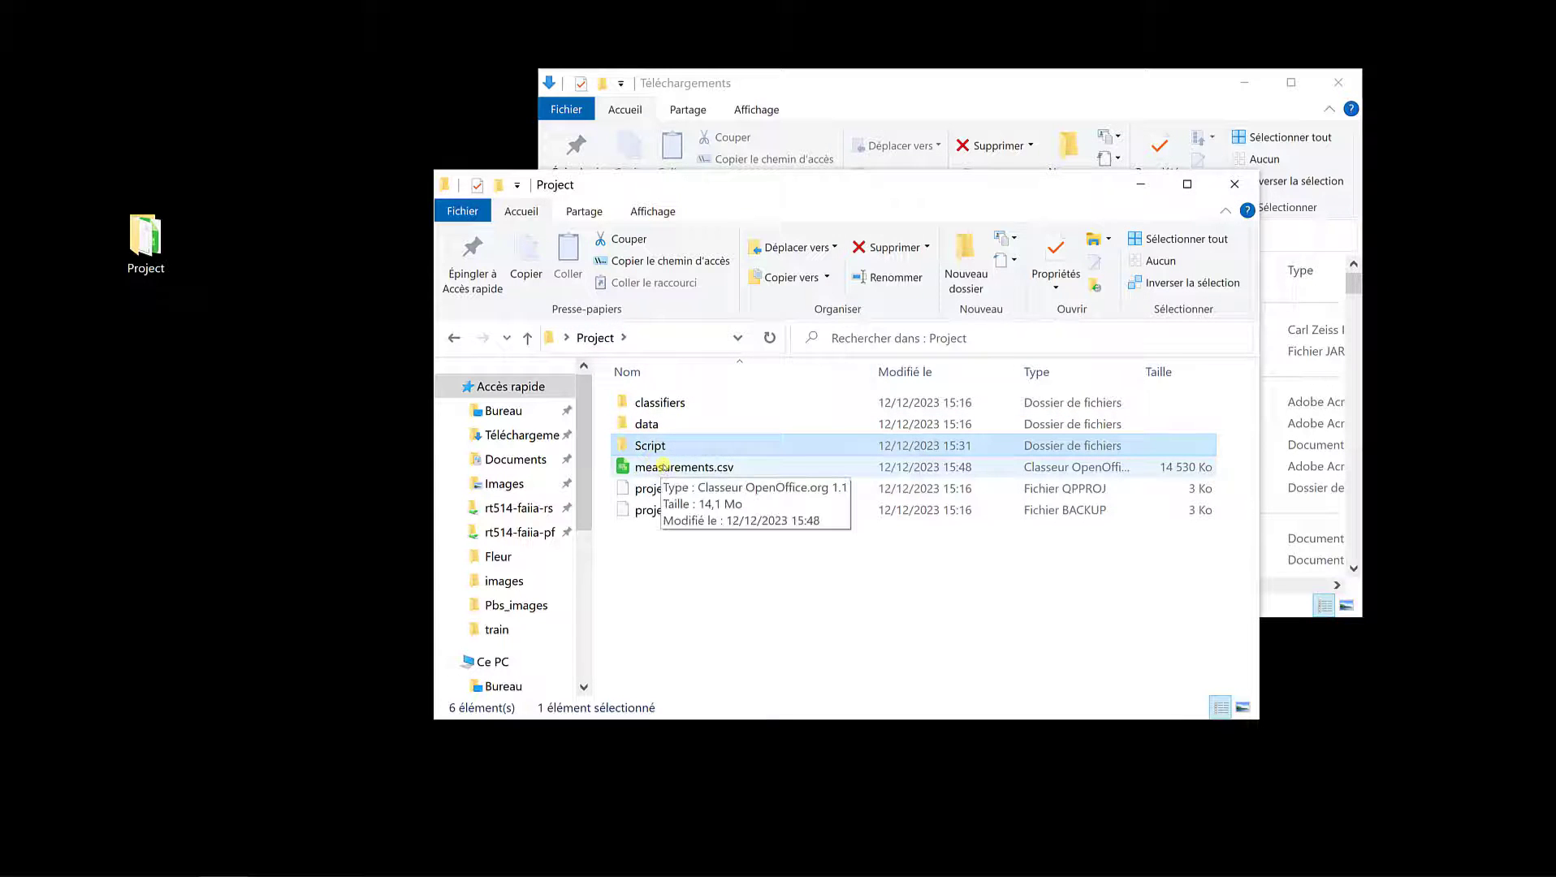
{"action": "left_click", "coordinate": [663, 466]}
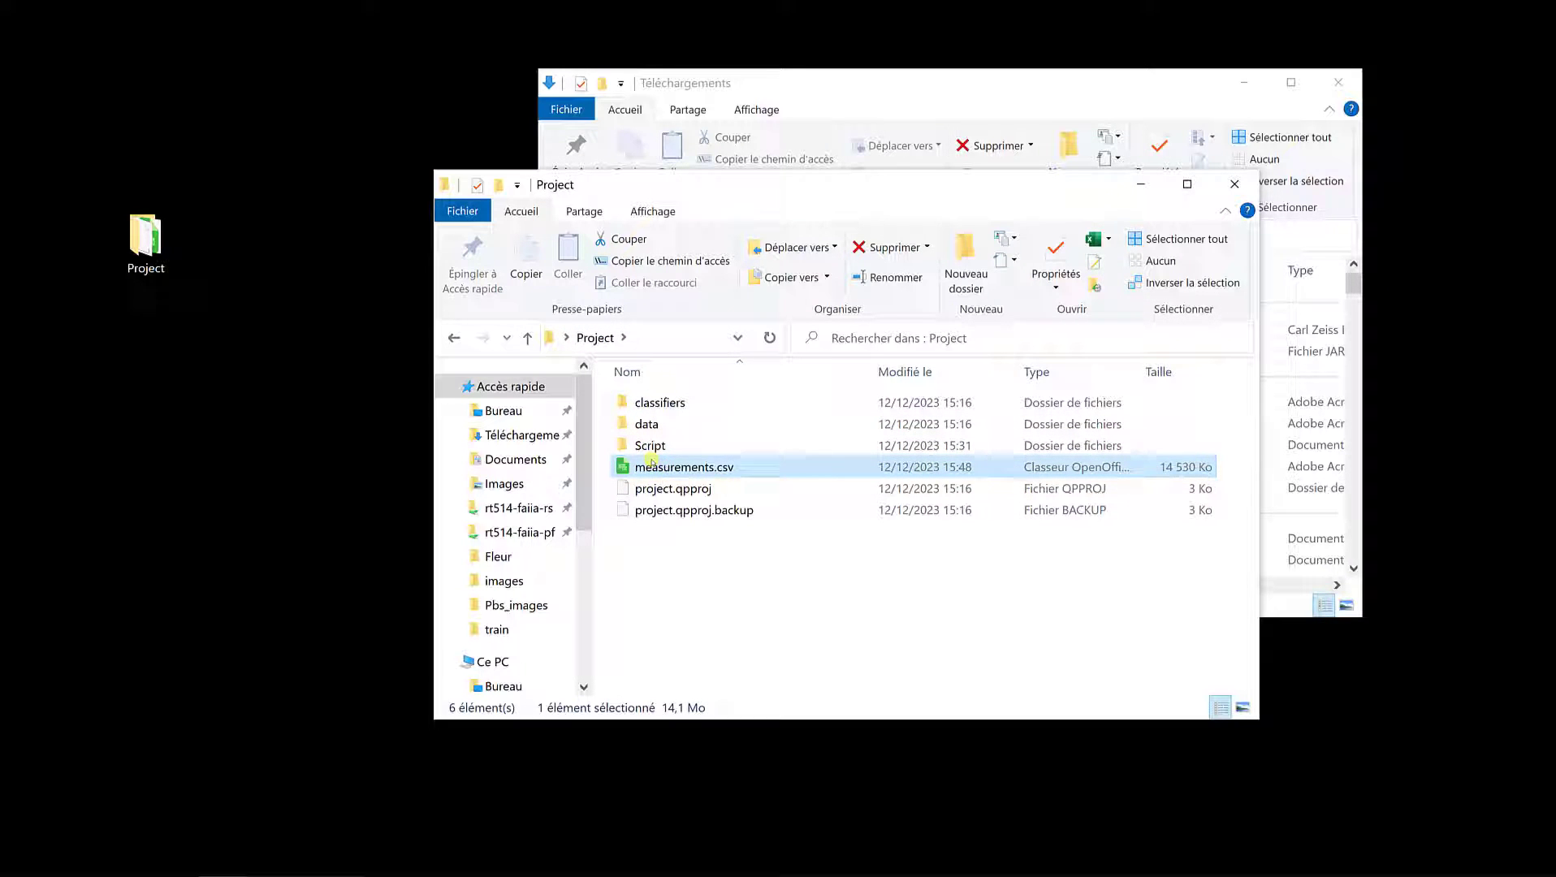
{"action": "double_click", "coordinate": [656, 465]}
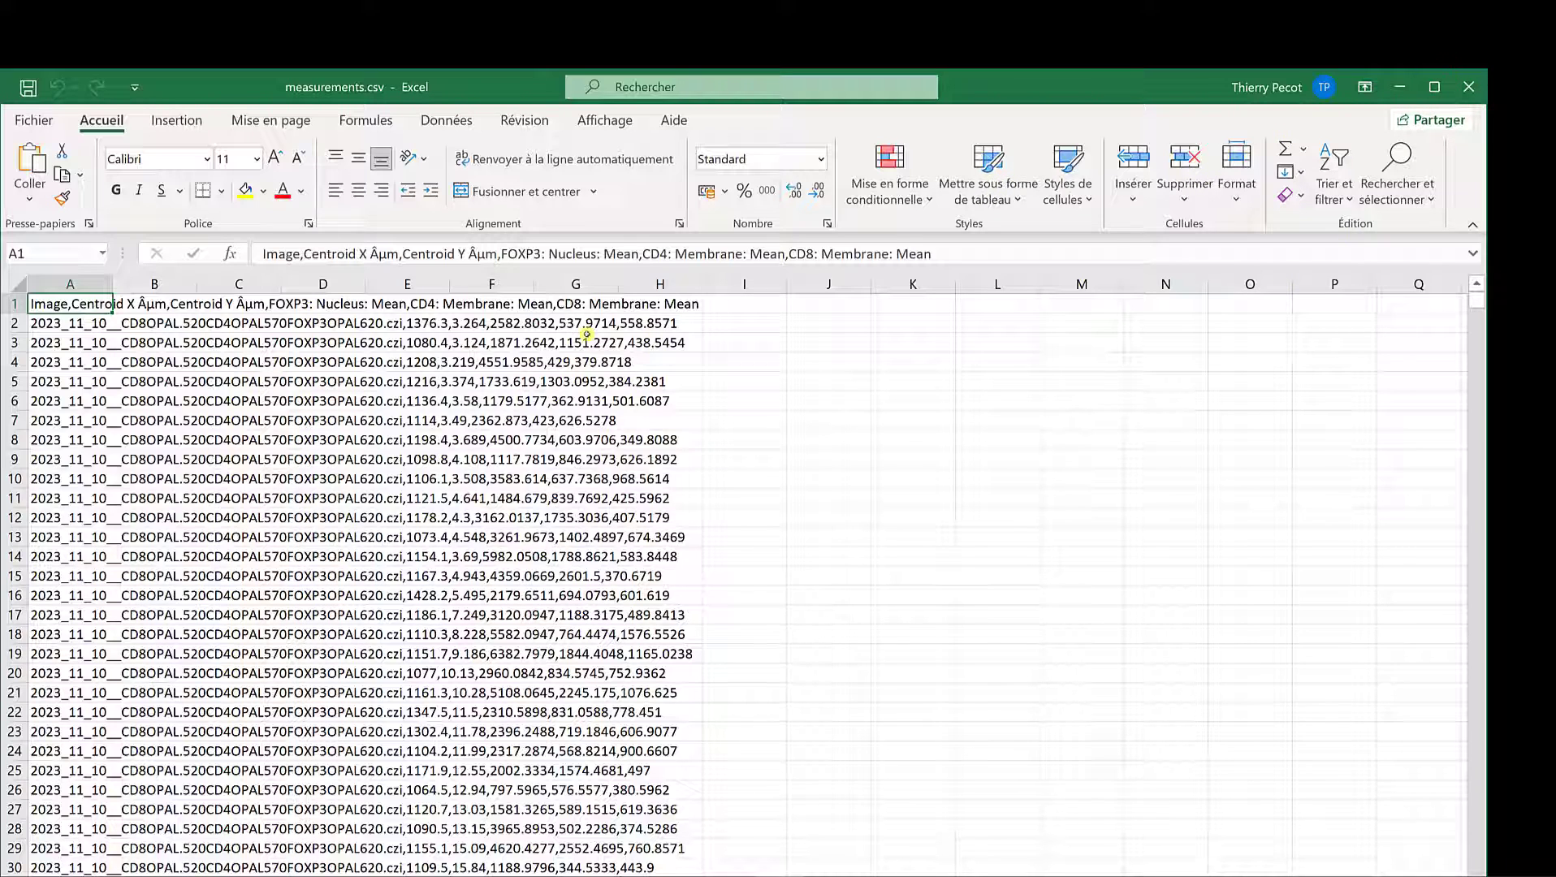
Close measurements.csv in Excel after seeing its values unsplit in column A.
{"action": "left_click", "coordinate": [1468, 86]}
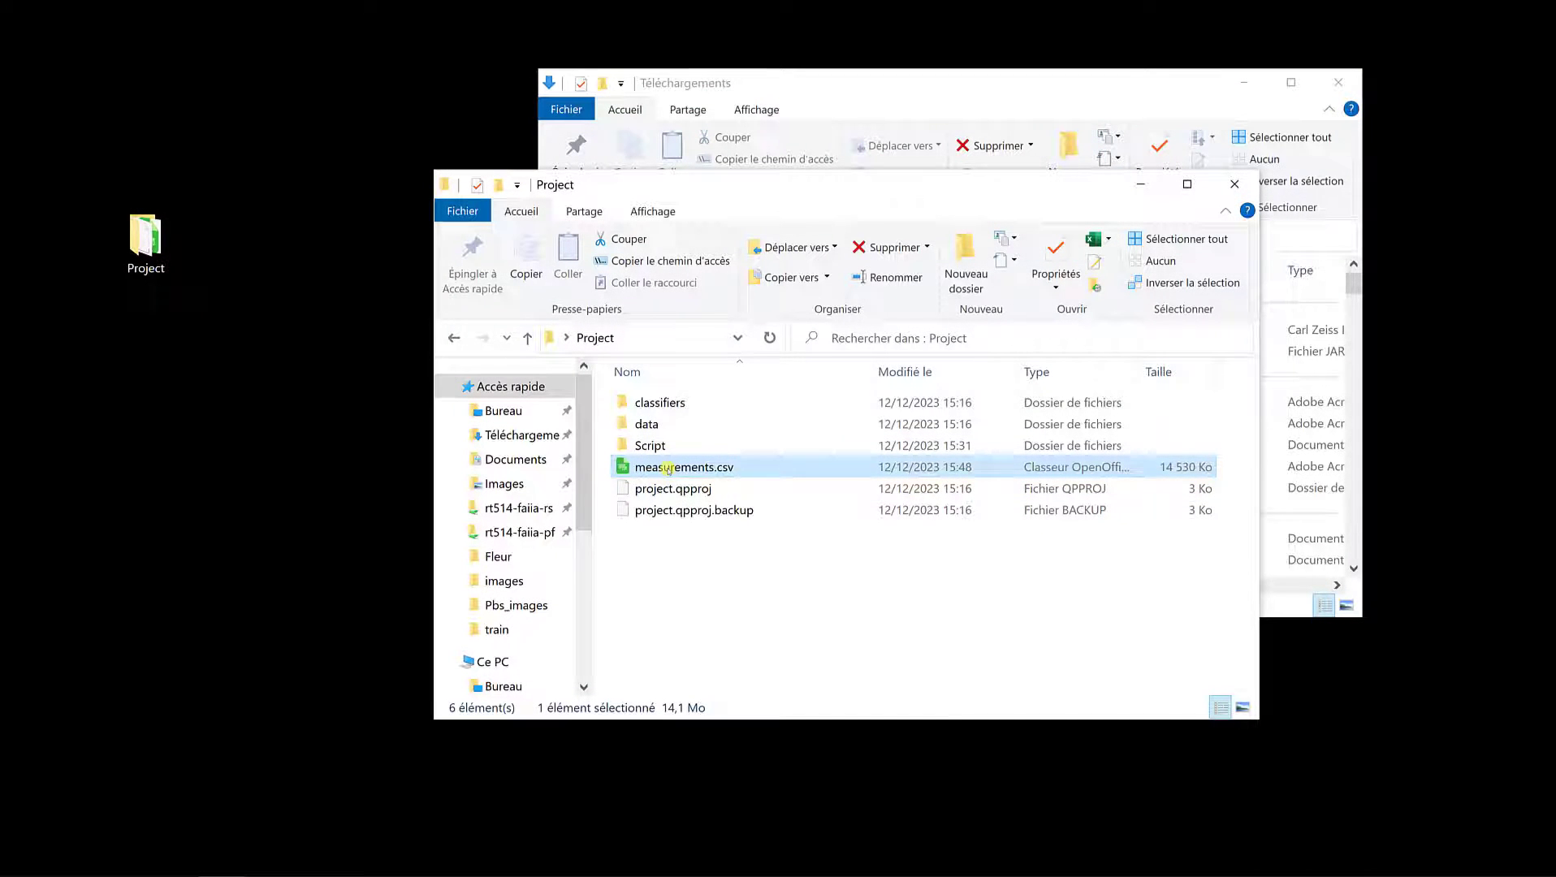
Open measurements.csv with LibreOffice through the right-click Ouvrir avec menu.
{"action": "right_click", "coordinate": [667, 469]}
{"action": "mouse_move", "coordinate": [857, 647]}
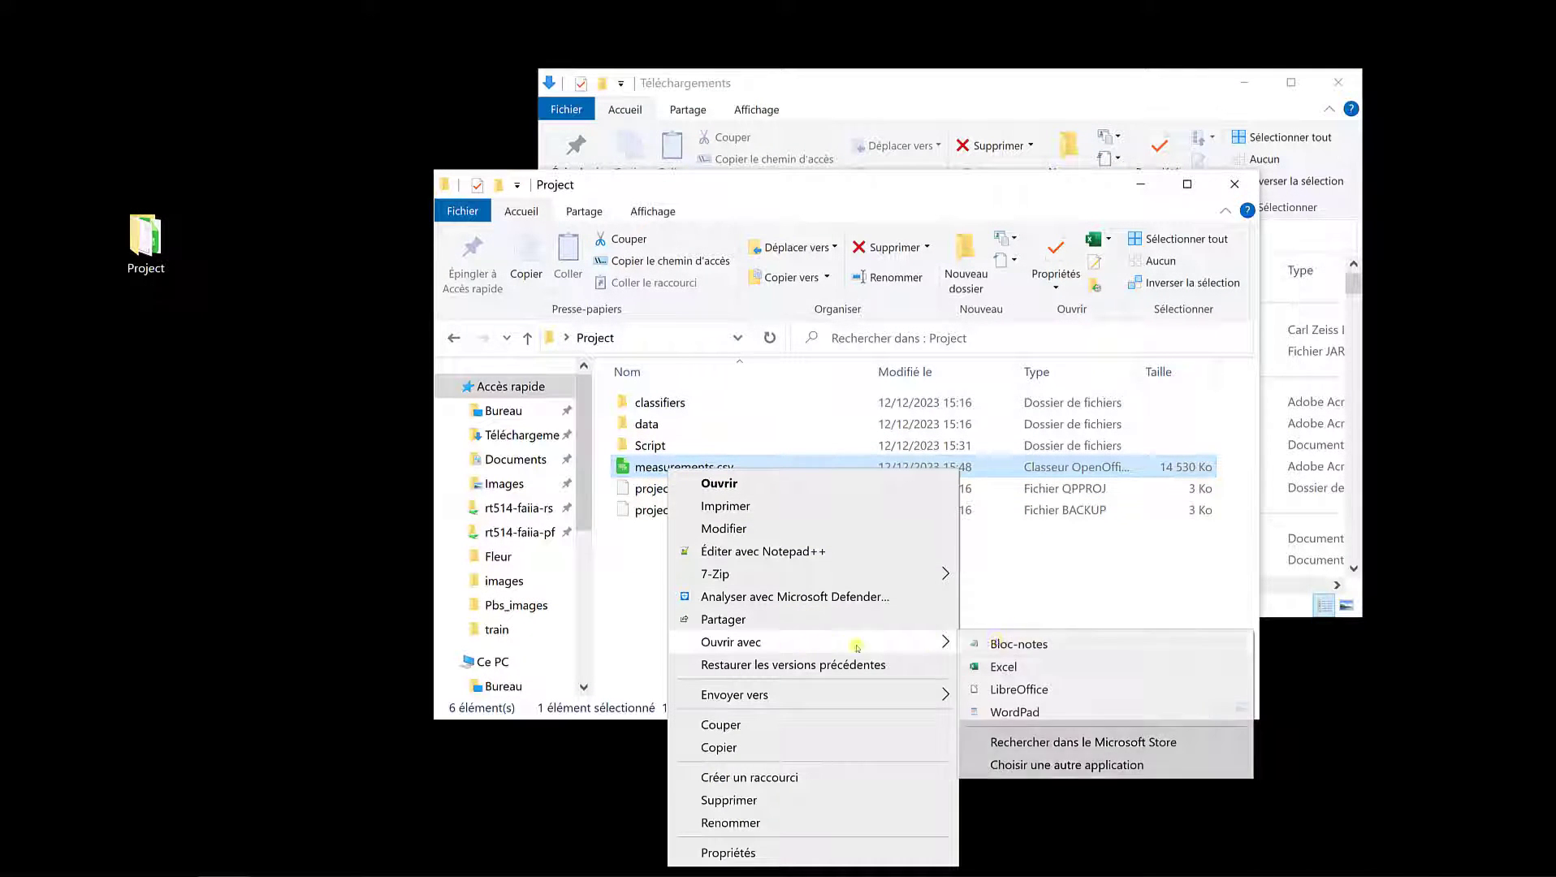
{"action": "left_click", "coordinate": [1017, 689]}
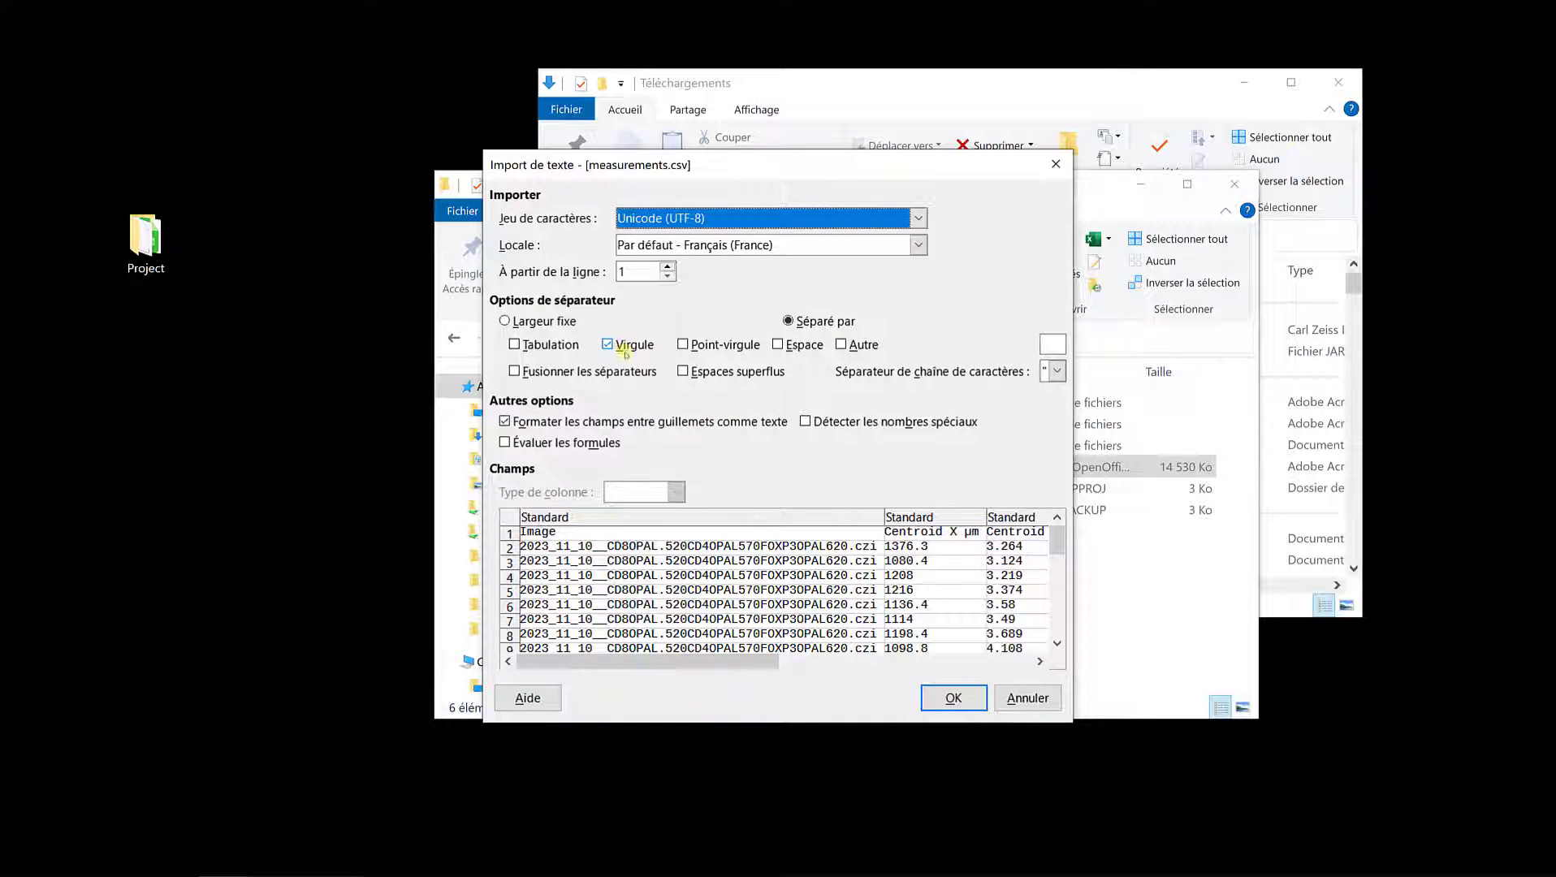
Accept the comma-separated Import de texte settings with OK.
{"action": "left_click", "coordinate": [953, 697]}
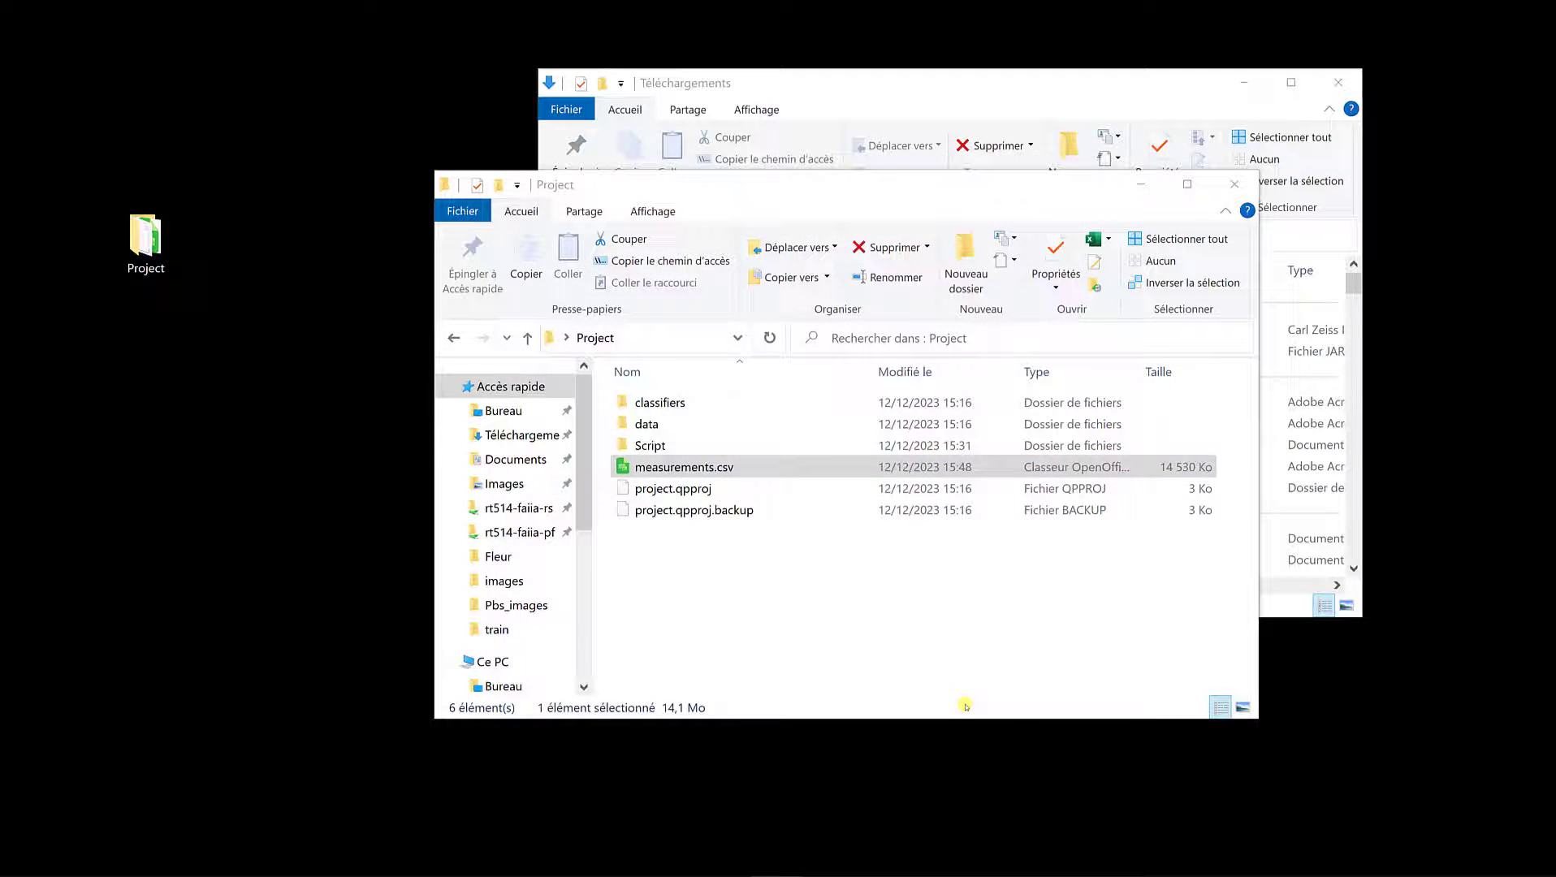